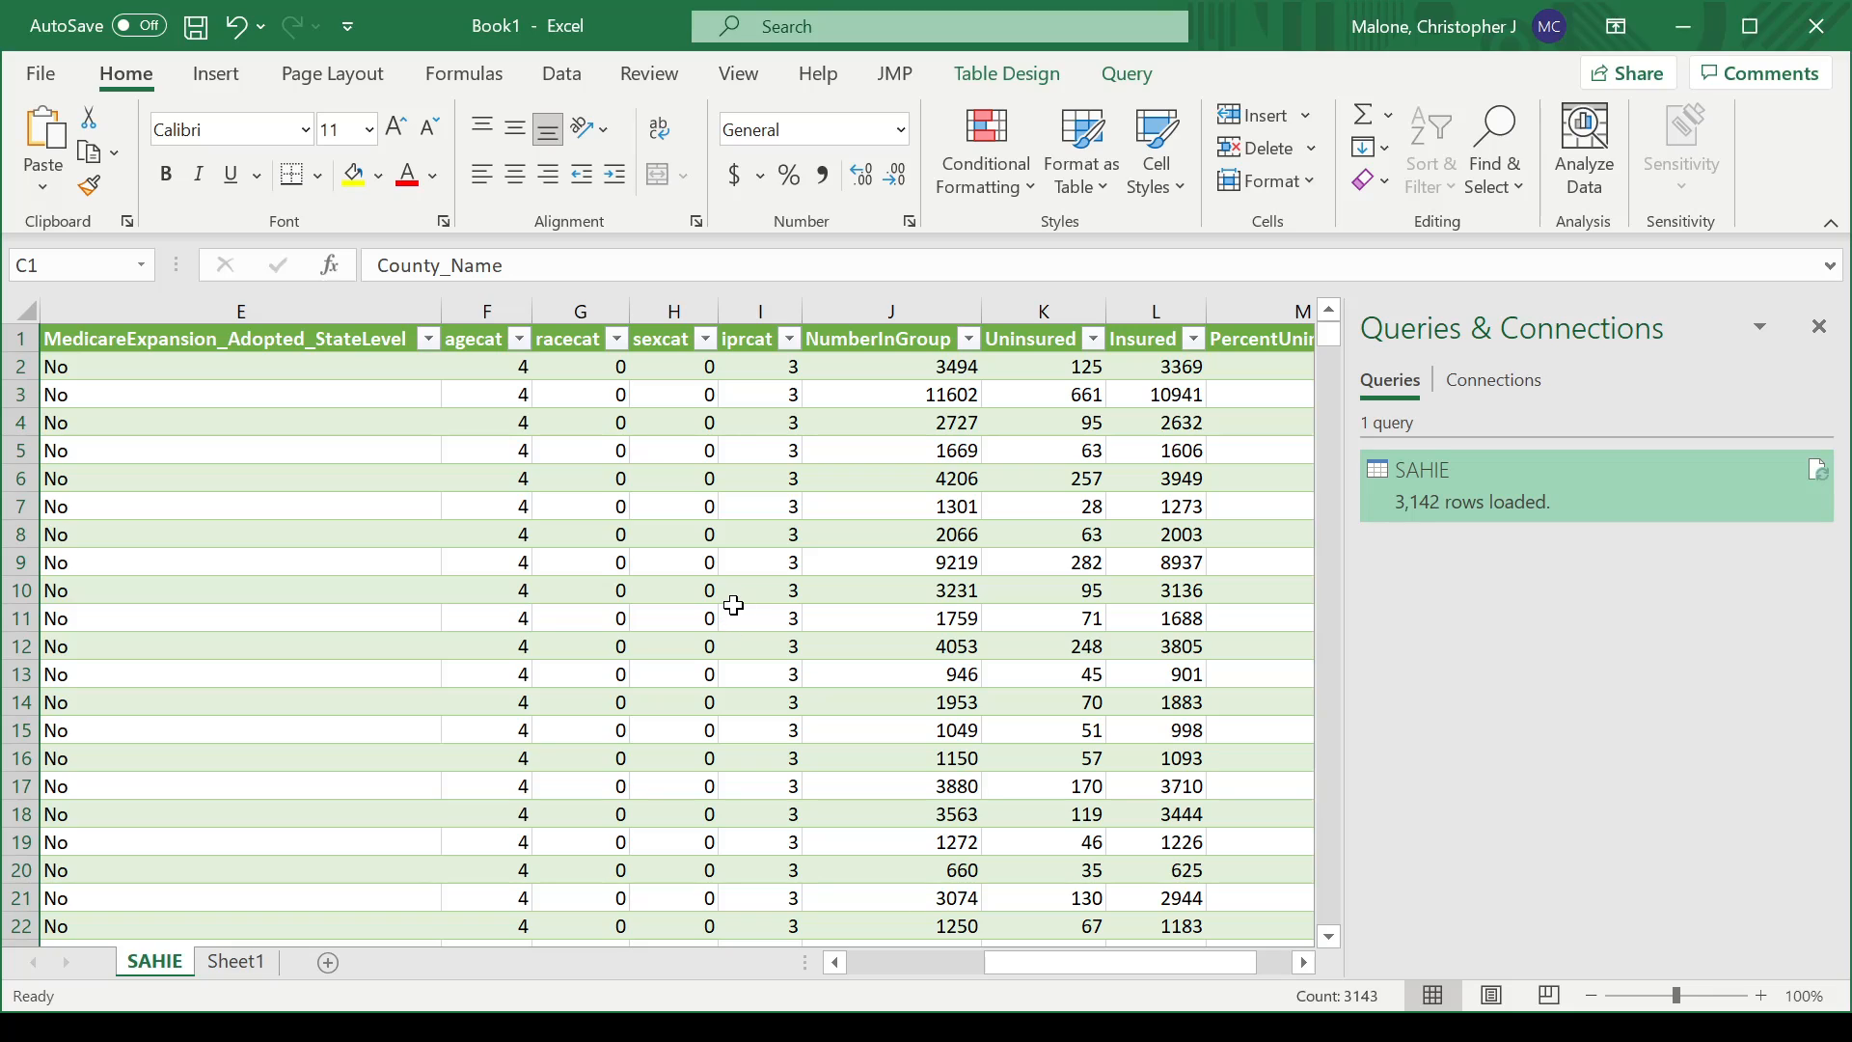
Step: Examine the NumberInGroup and Uninsured columns of the SAHIE table
left_click_drag(1071, 964, 1068, 964)
left_click(871, 312)
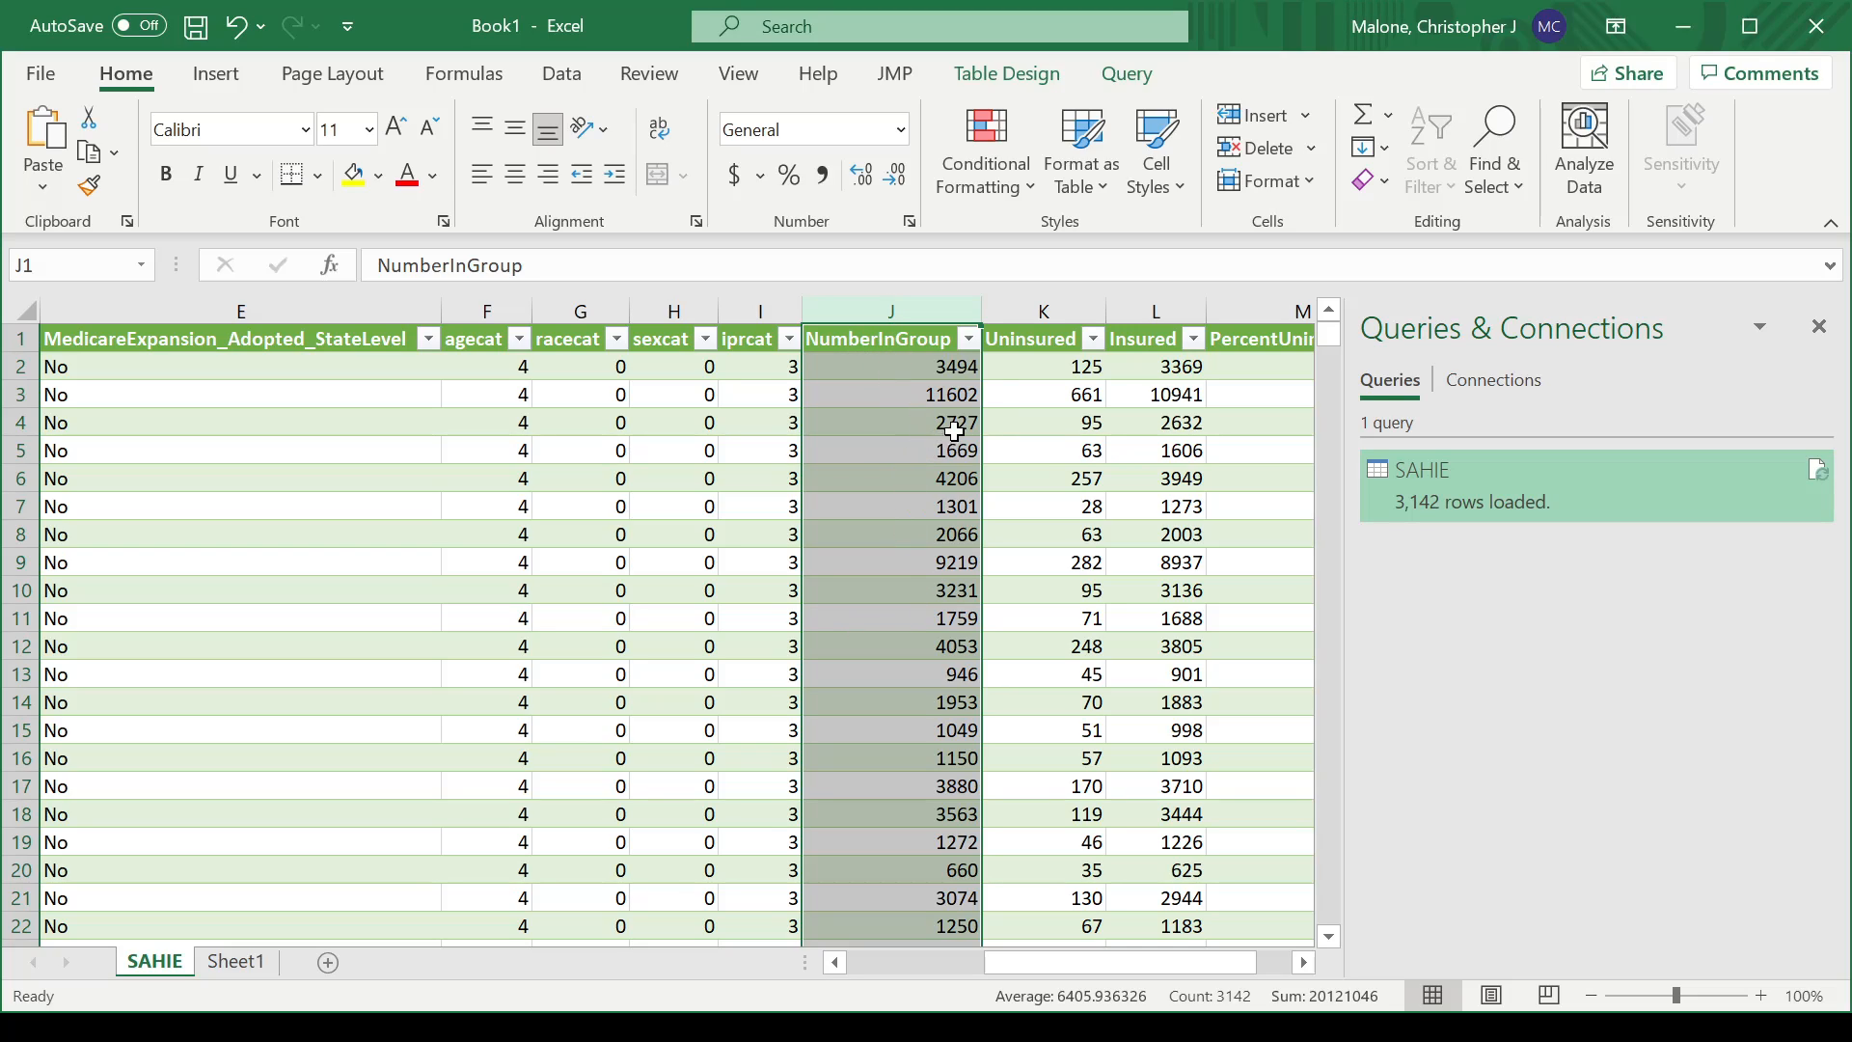
left_click(1030, 312)
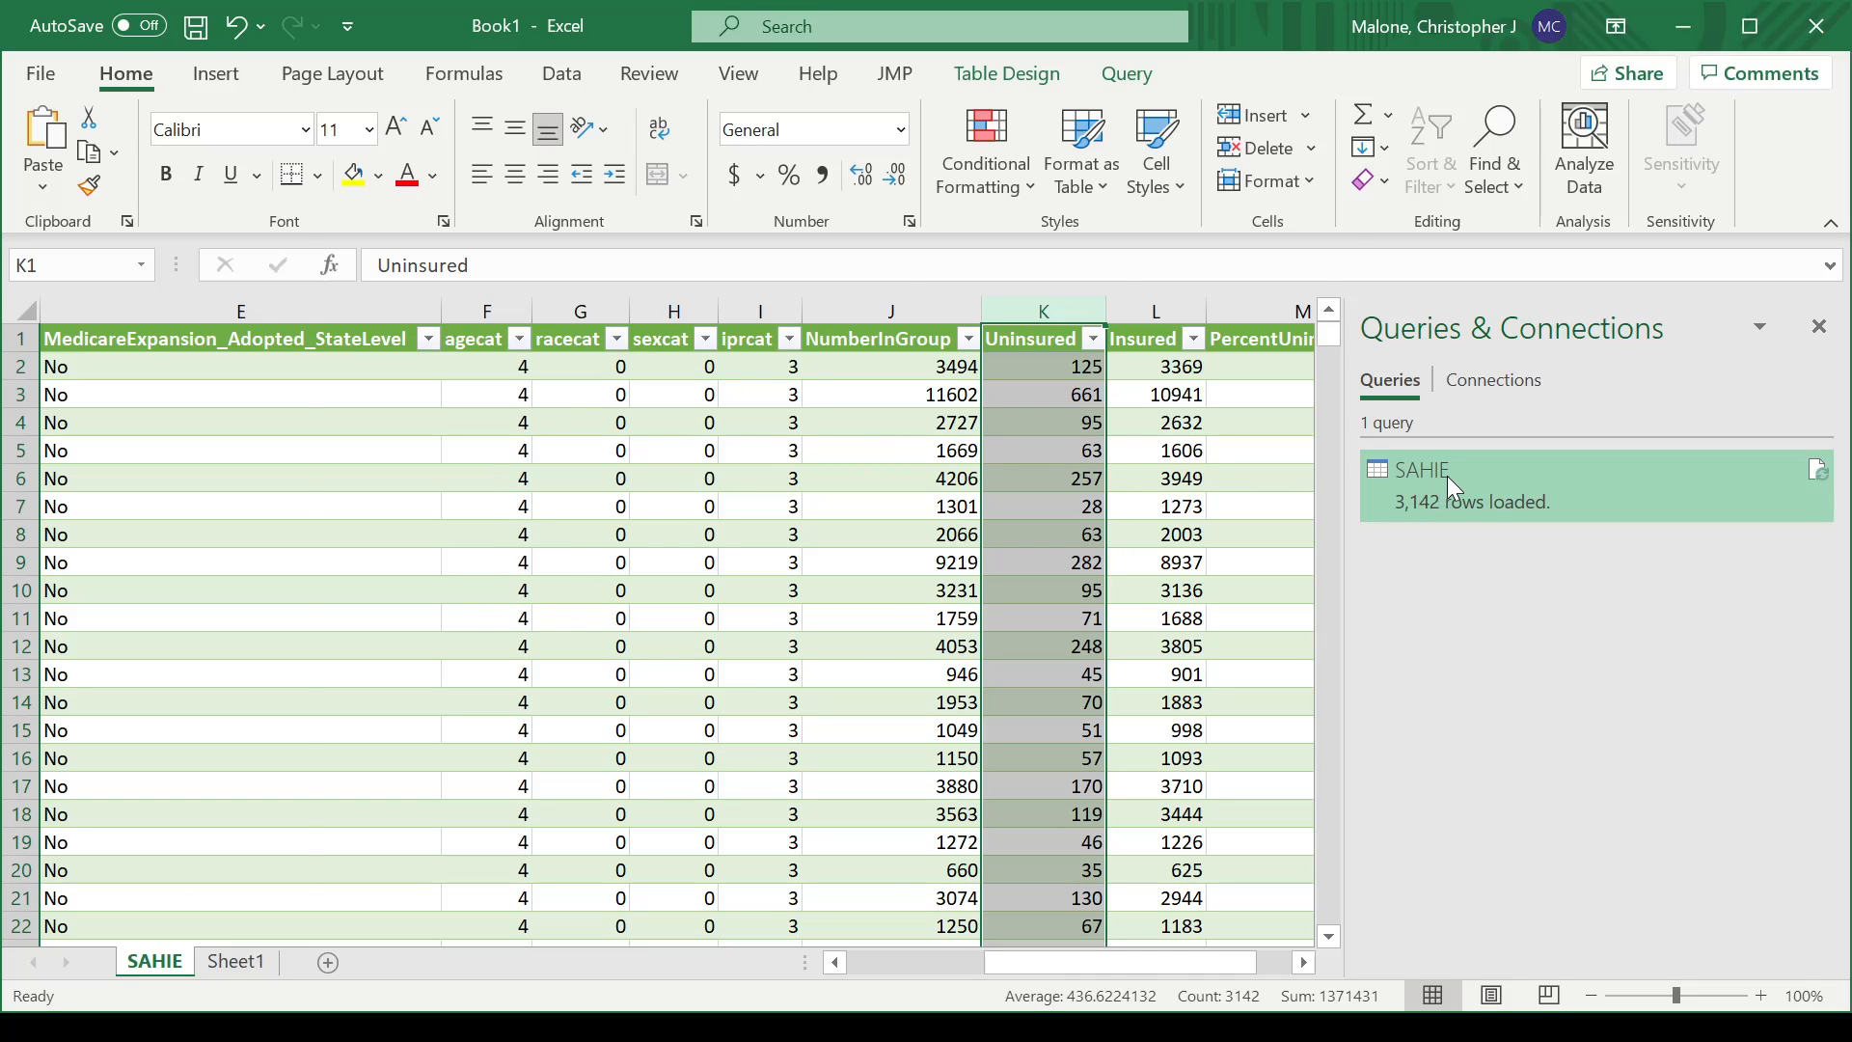
mouse_move(1446, 477)
Step: Enter the heading "Total # PPL" in cell B2 of Sheet1
left_click(243, 962)
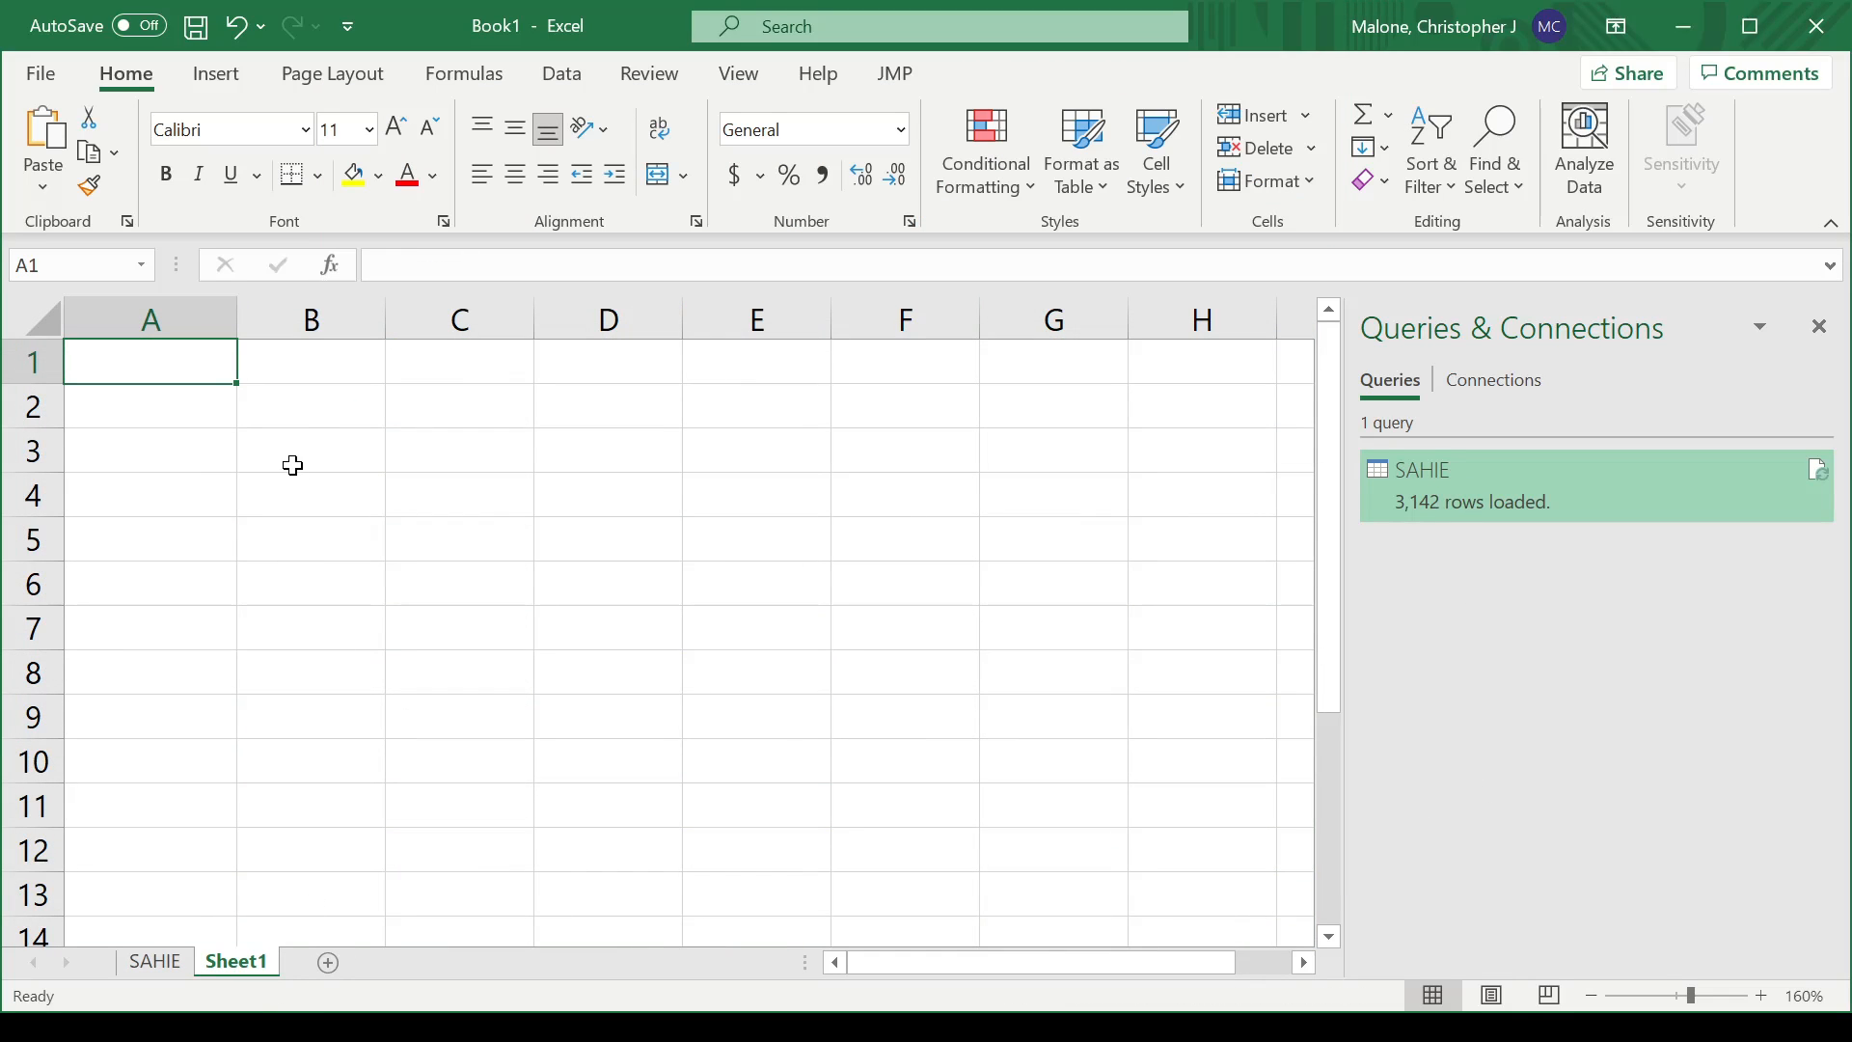
left_click(304, 412)
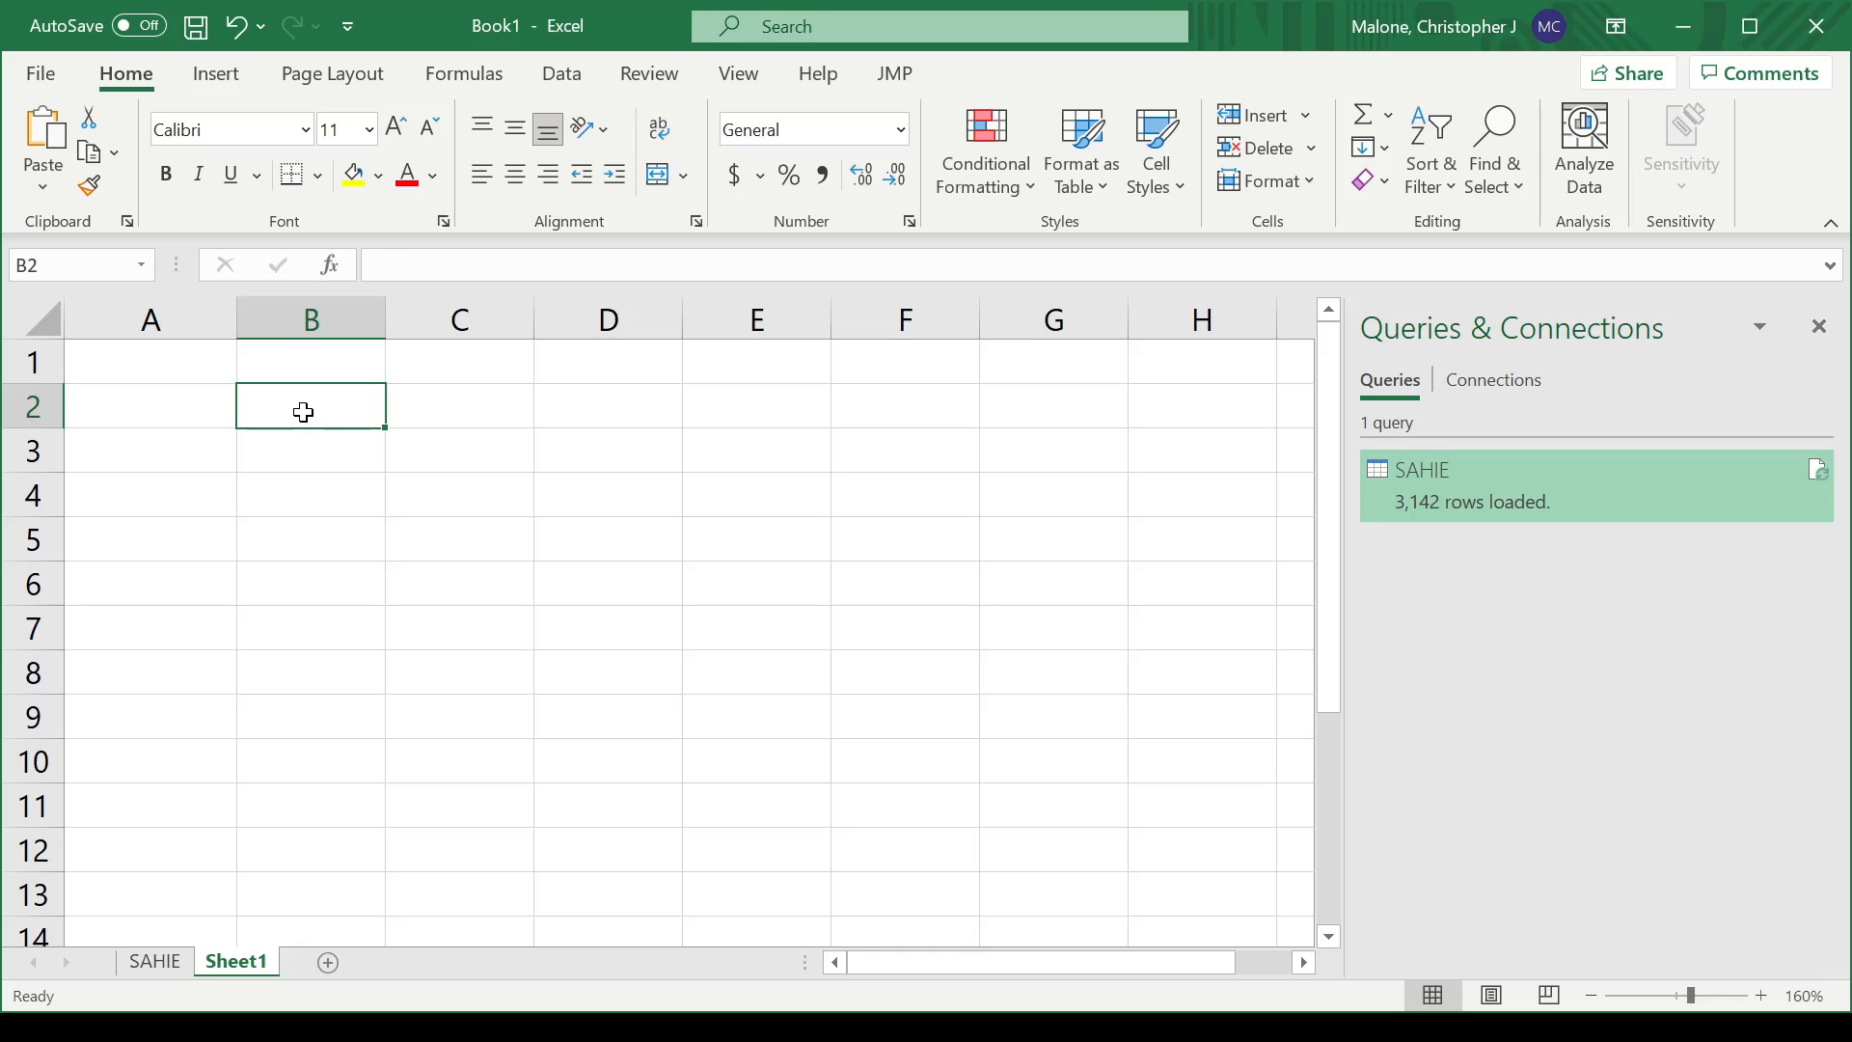
type("Total # P")
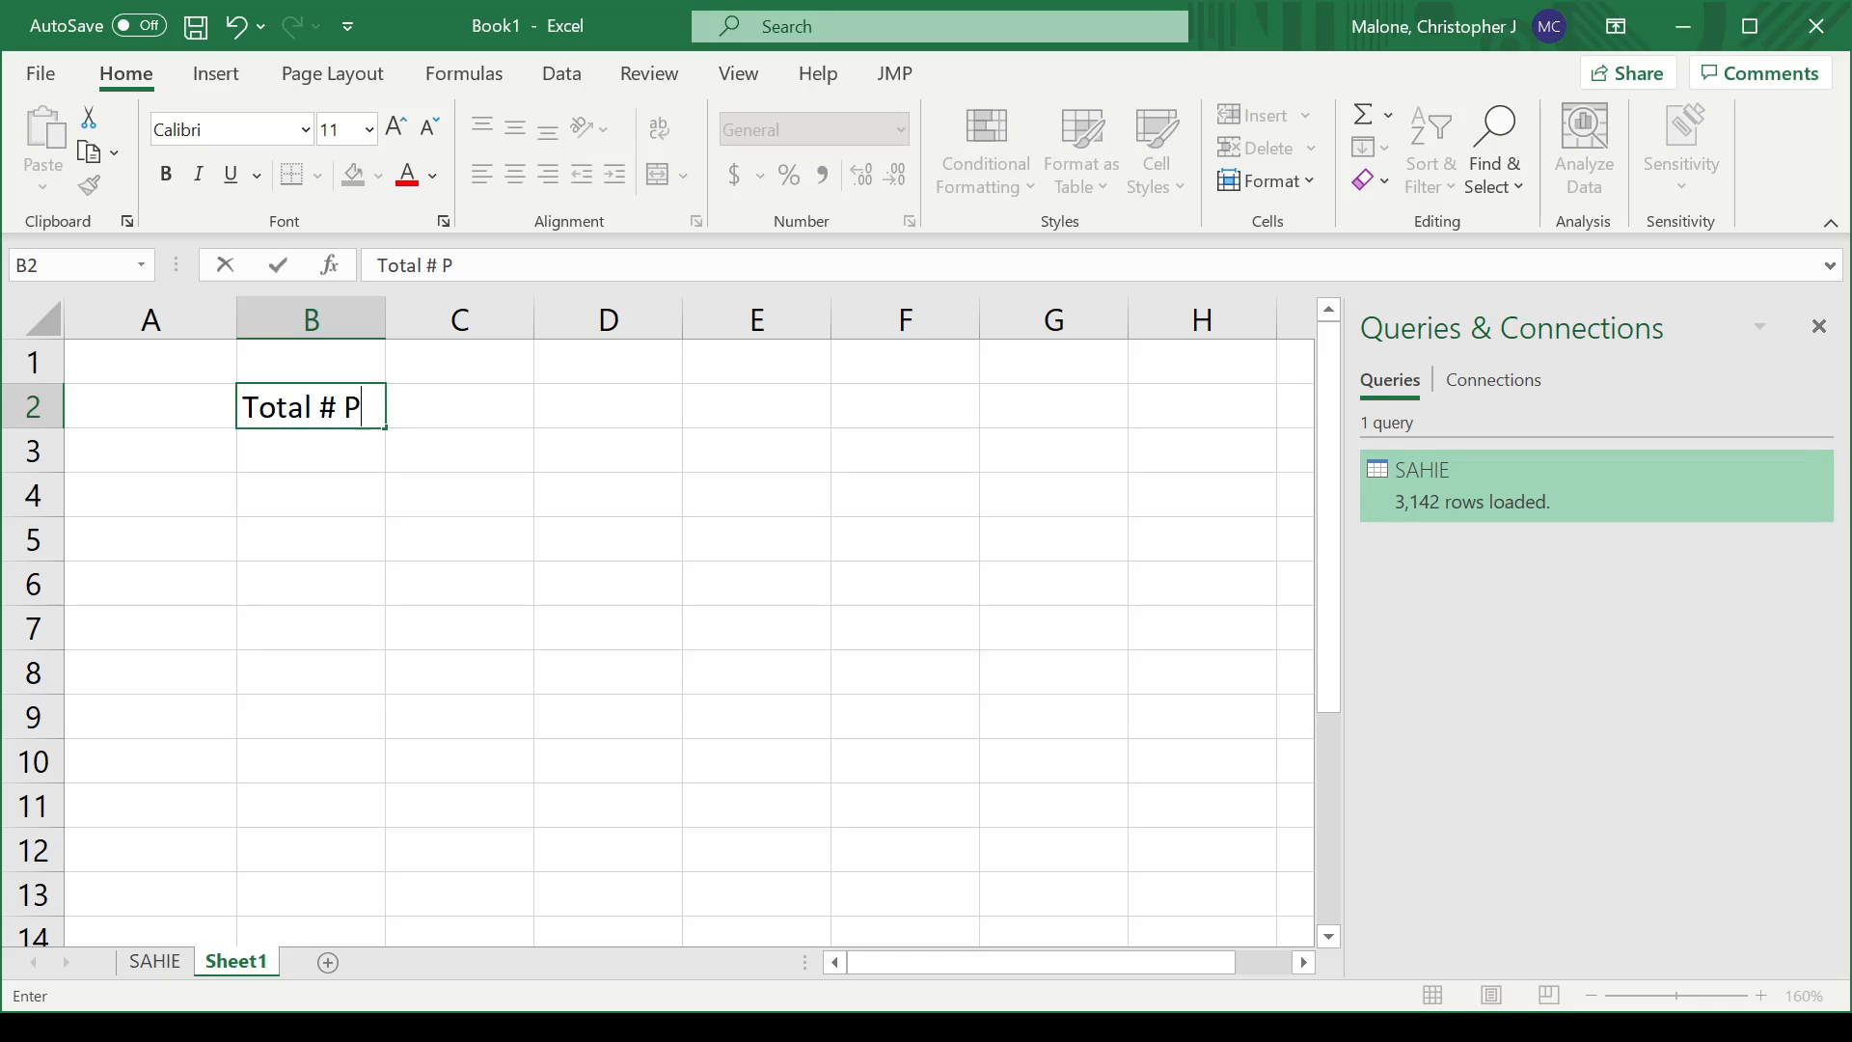
type("PL")
key("Return")
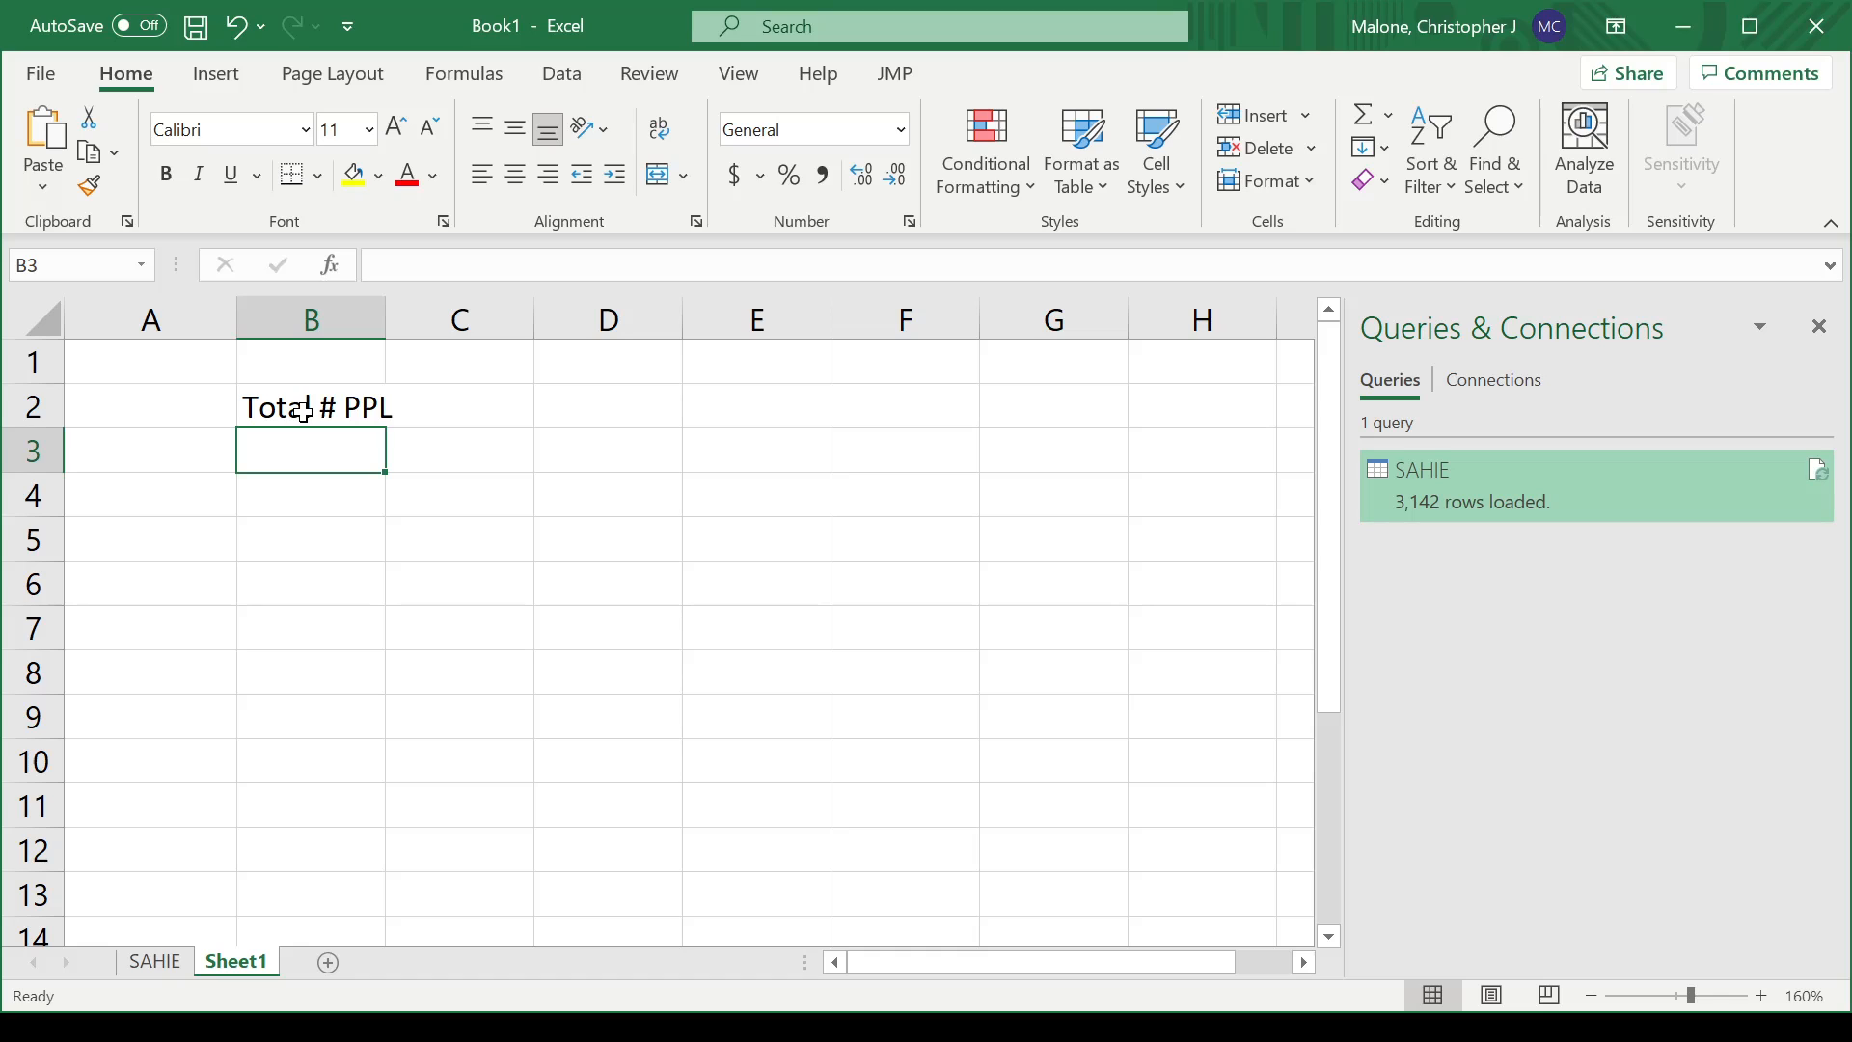
Step: Total the group sizes in B3 with =SUM(SAHIE[NumberInGroup]) and widen column B so the full number fits
type("=SI")
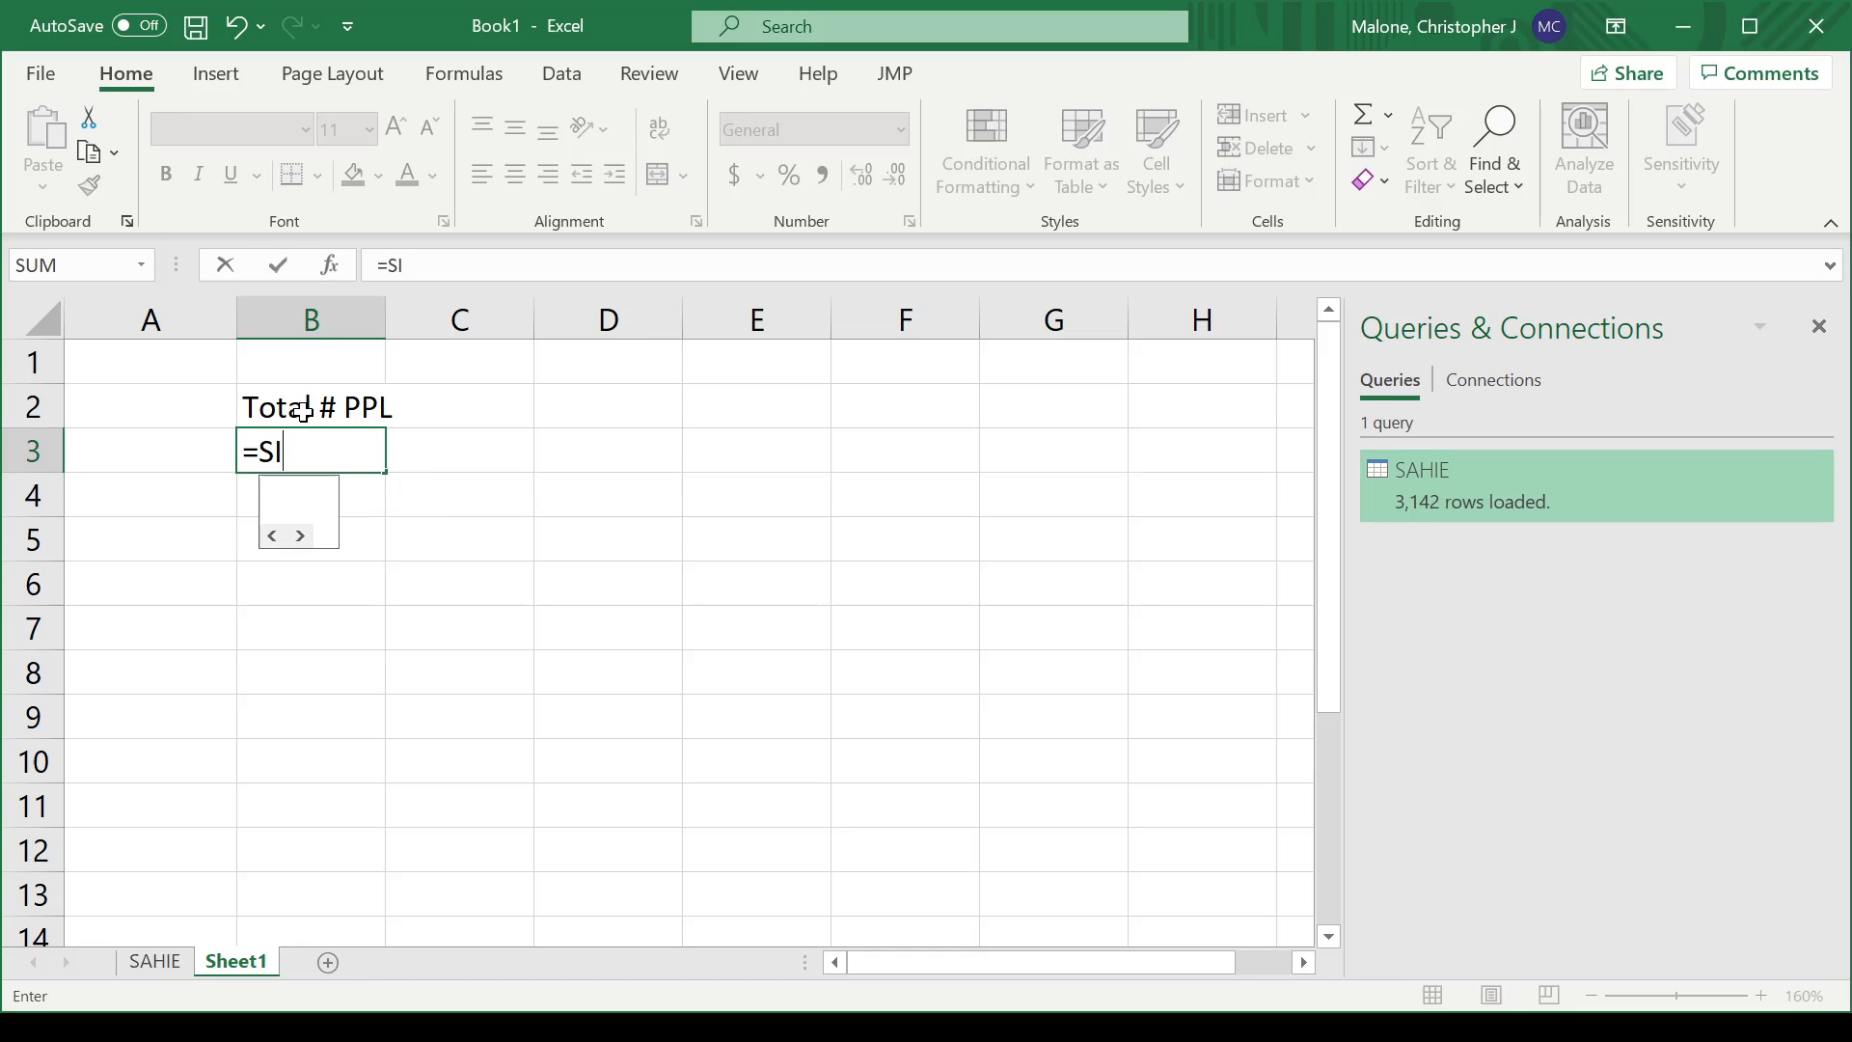
key("BackSpace")
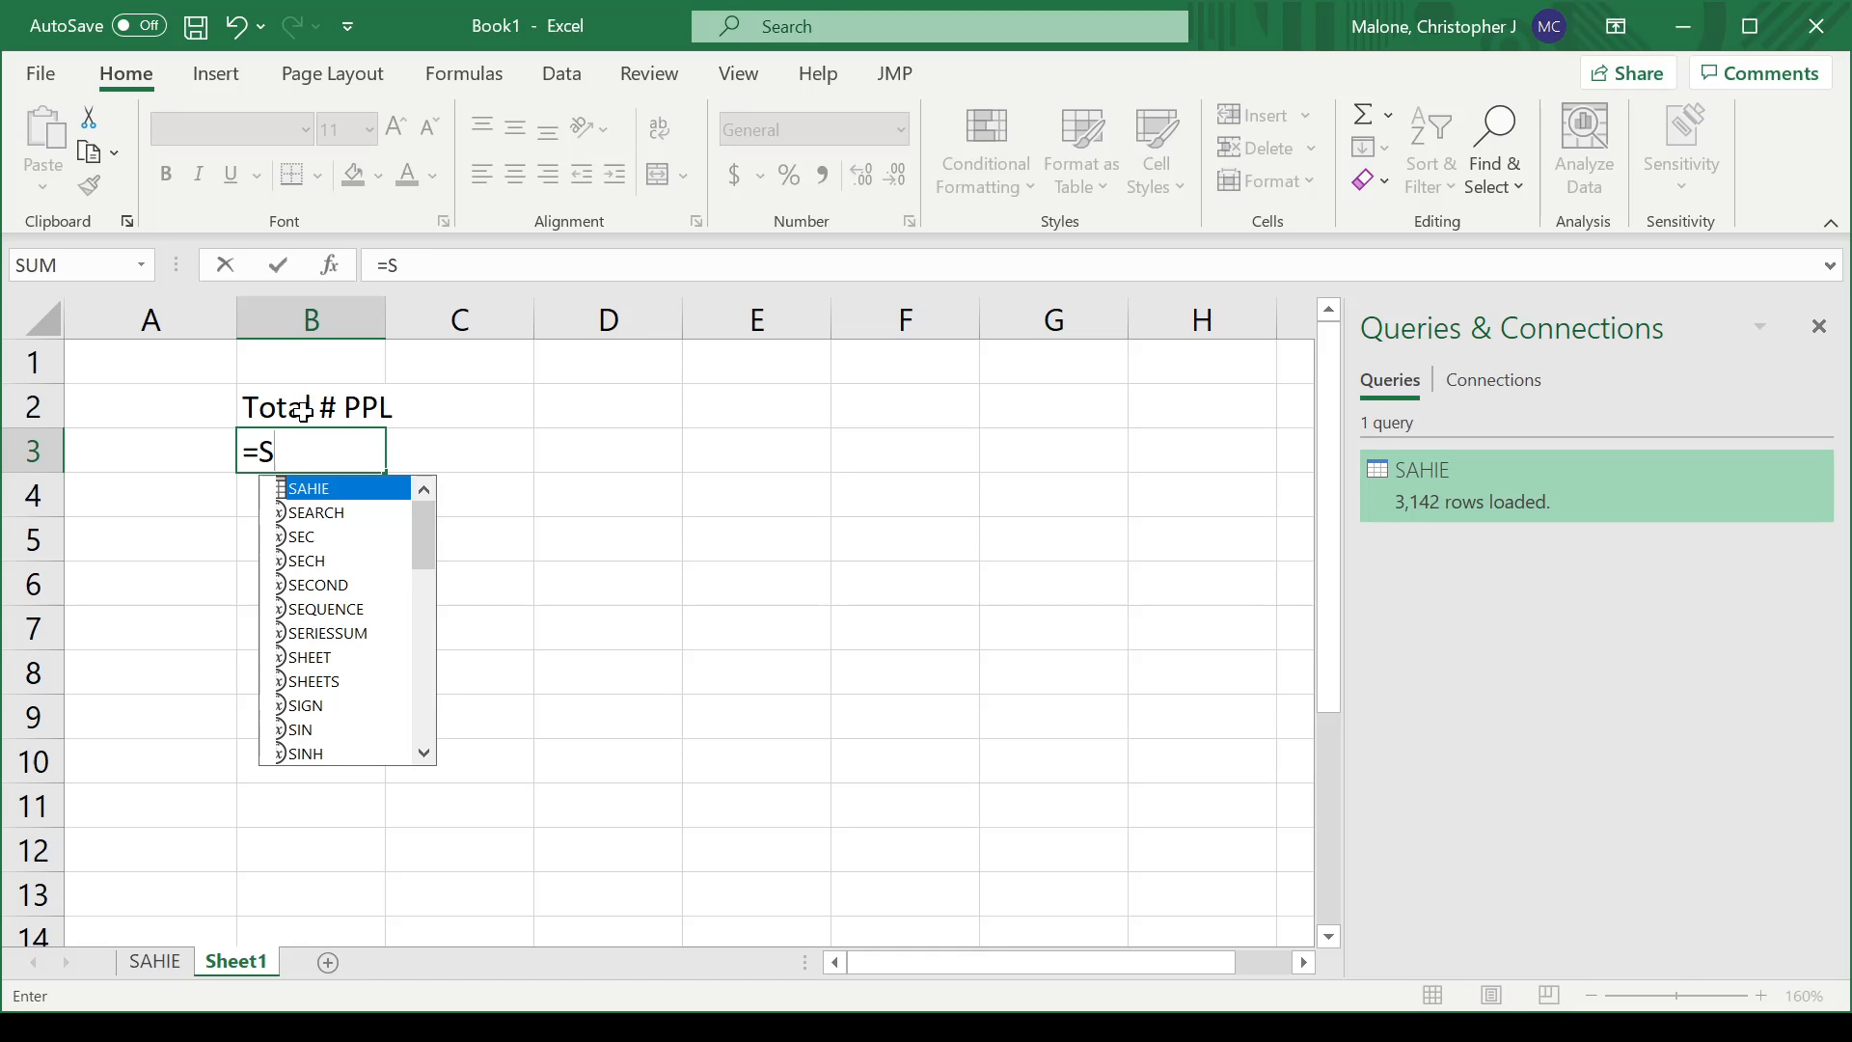
type("UM(")
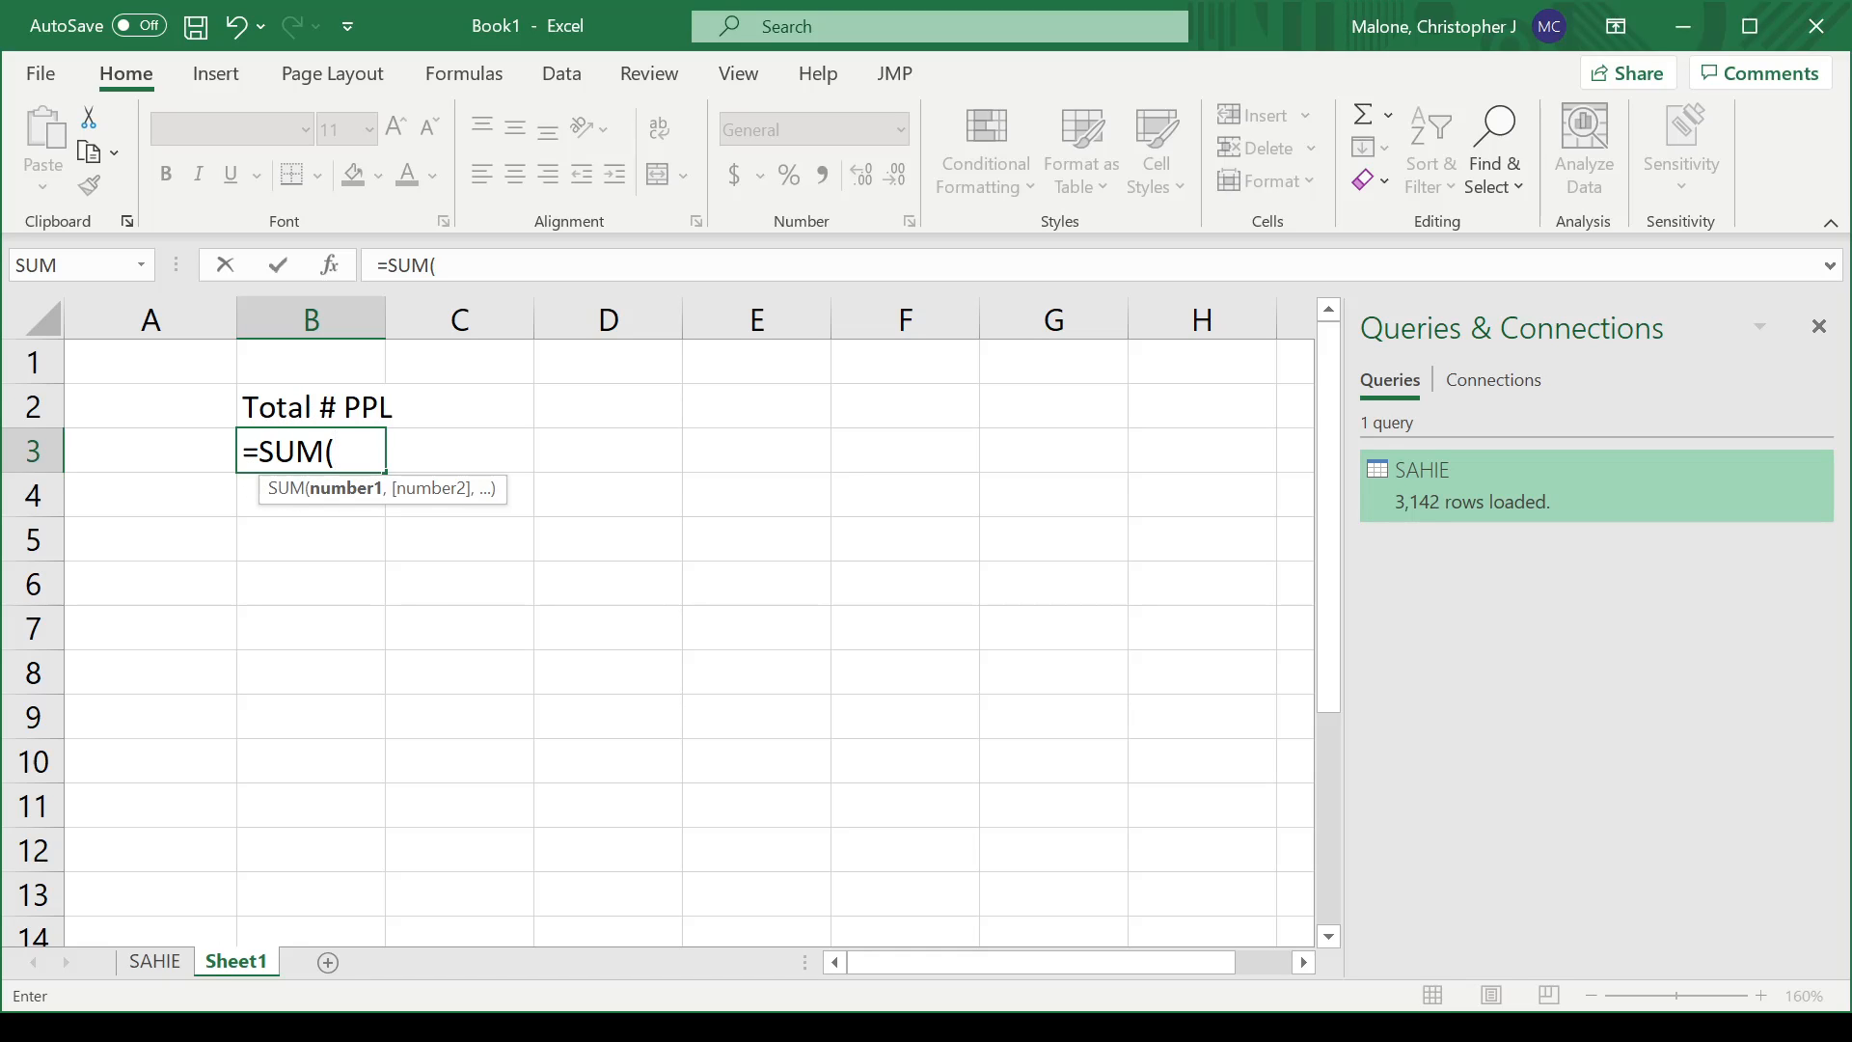
type("SAHIR")
key("BackSpace")
type("E")
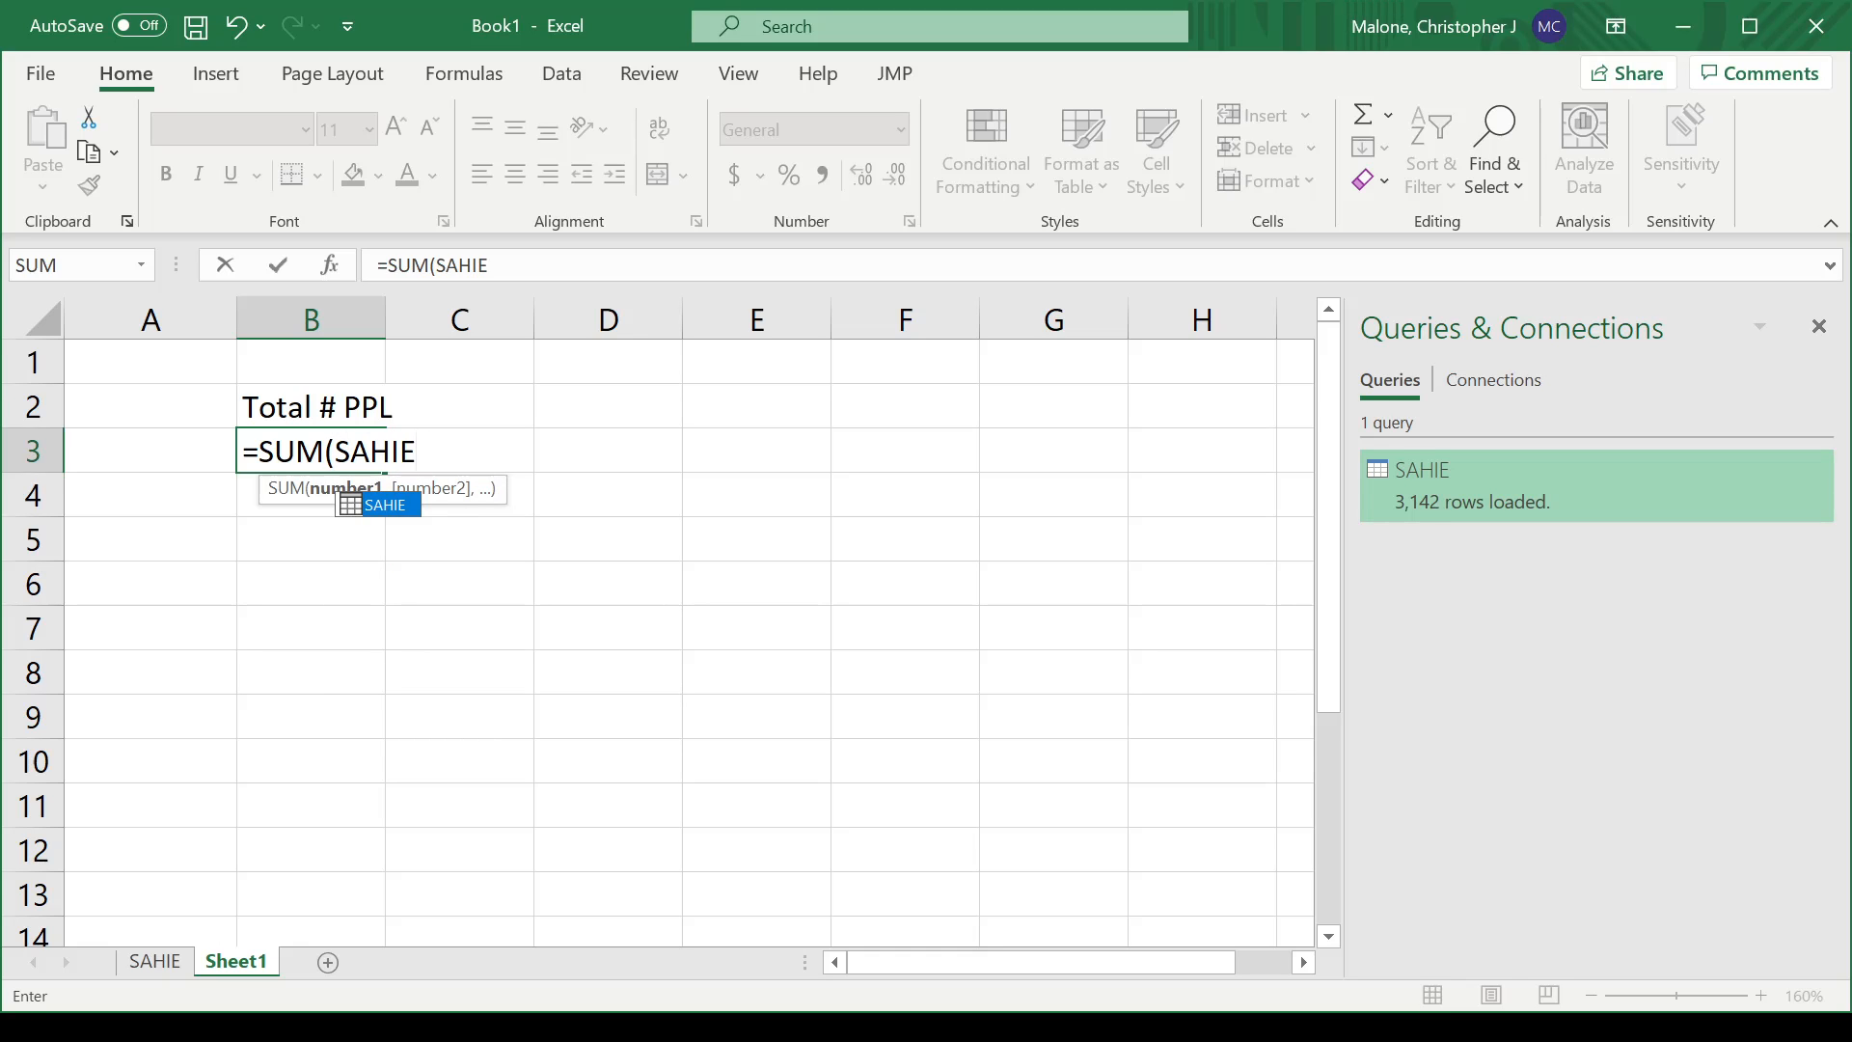
type("[")
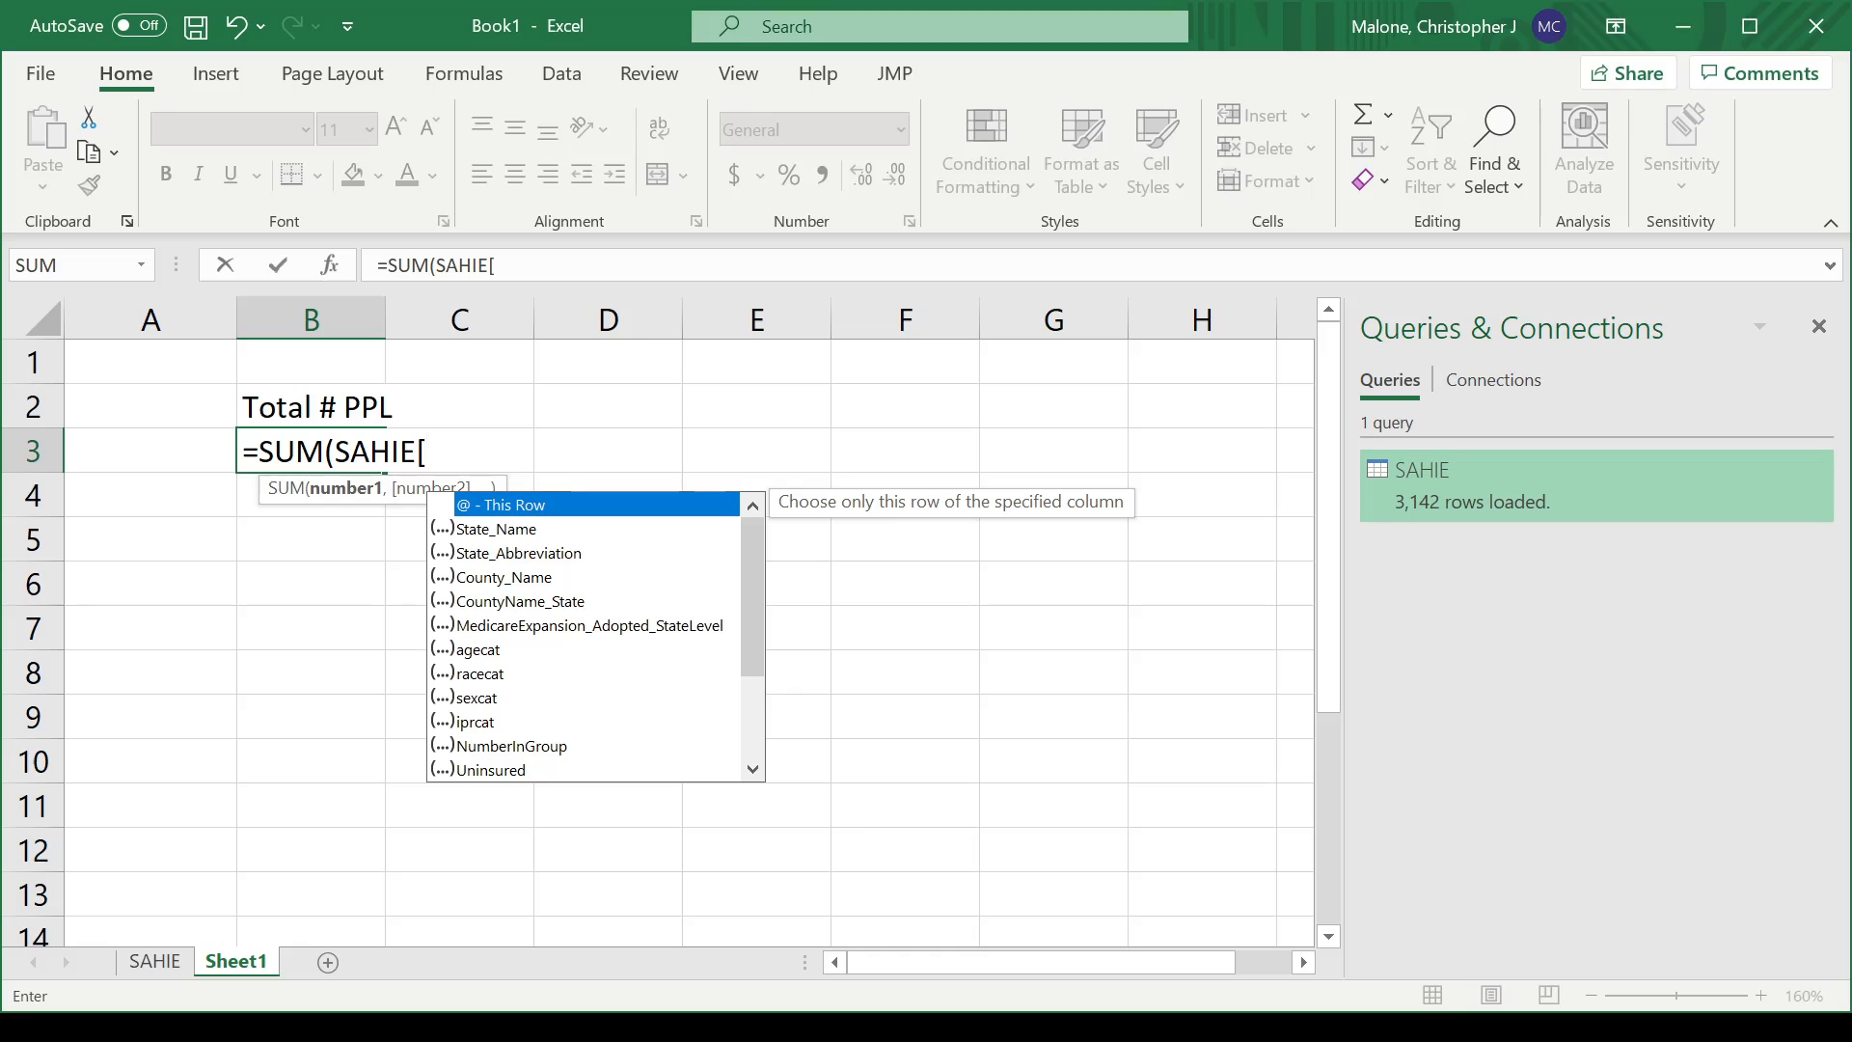
type("NumberI")
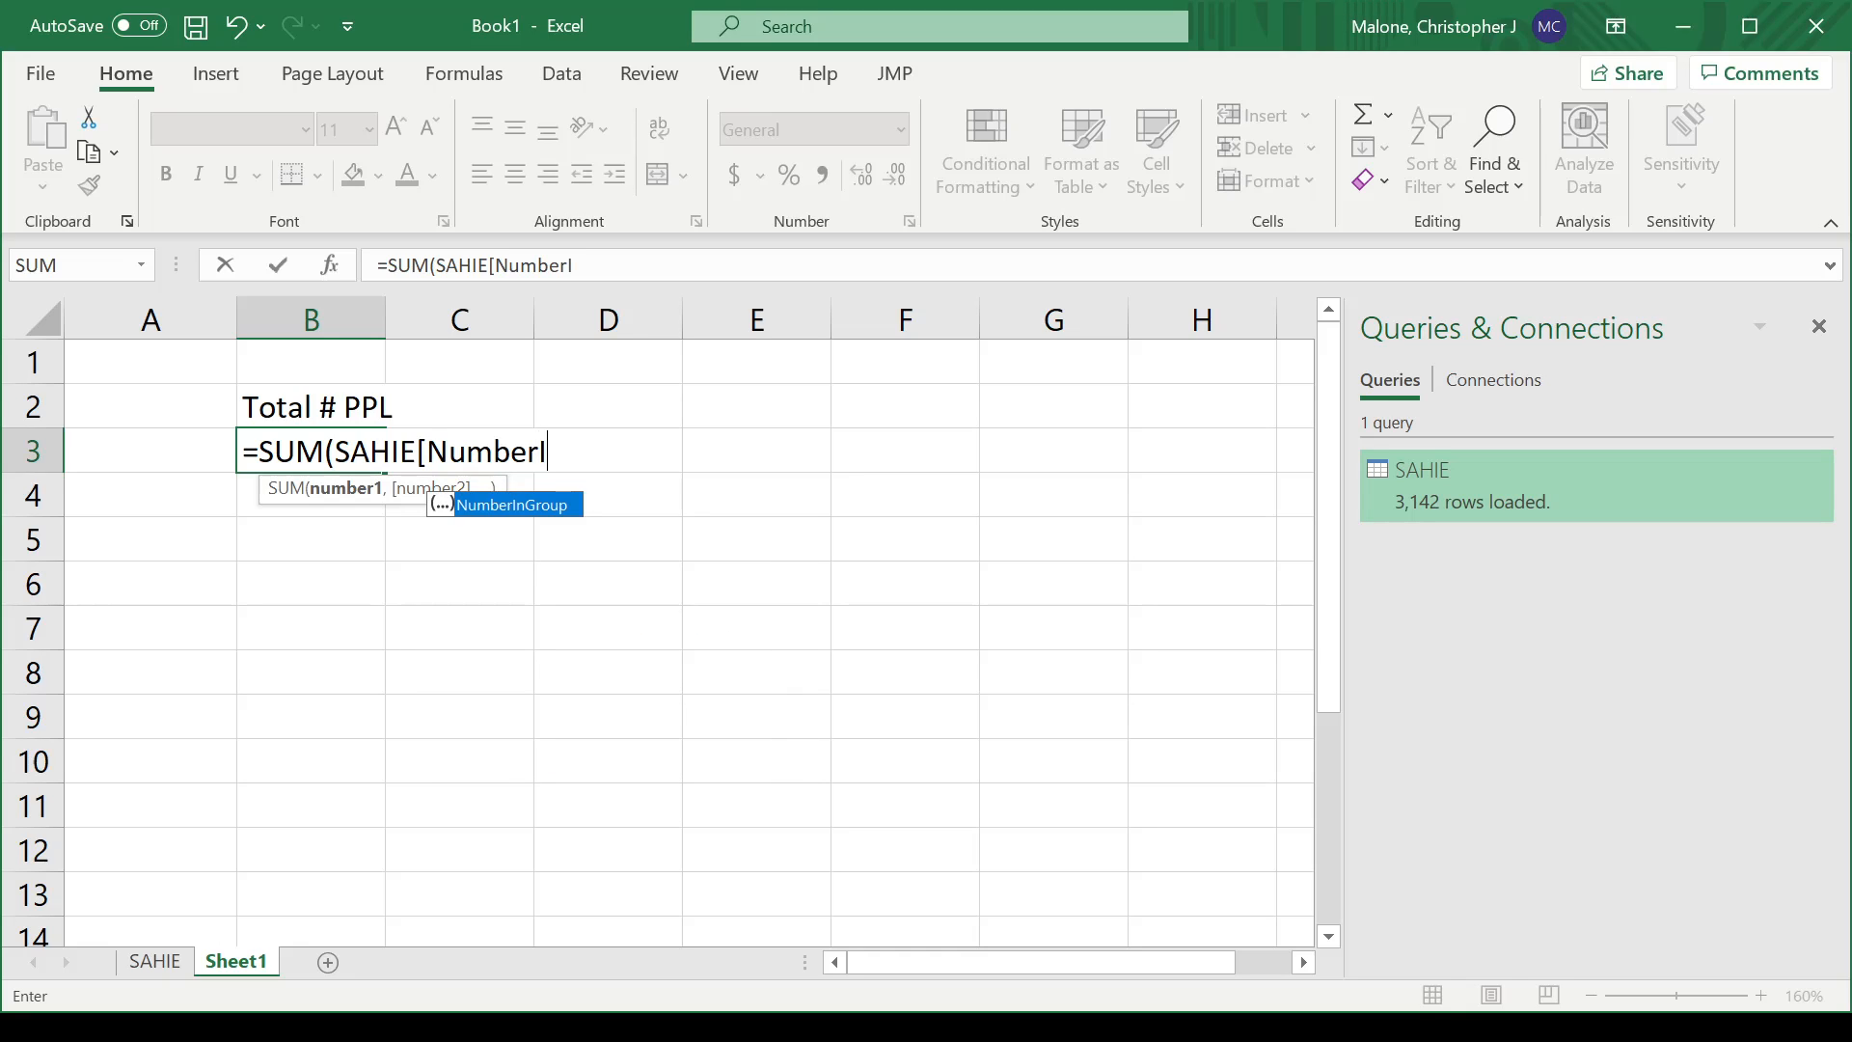
type("nGroup")
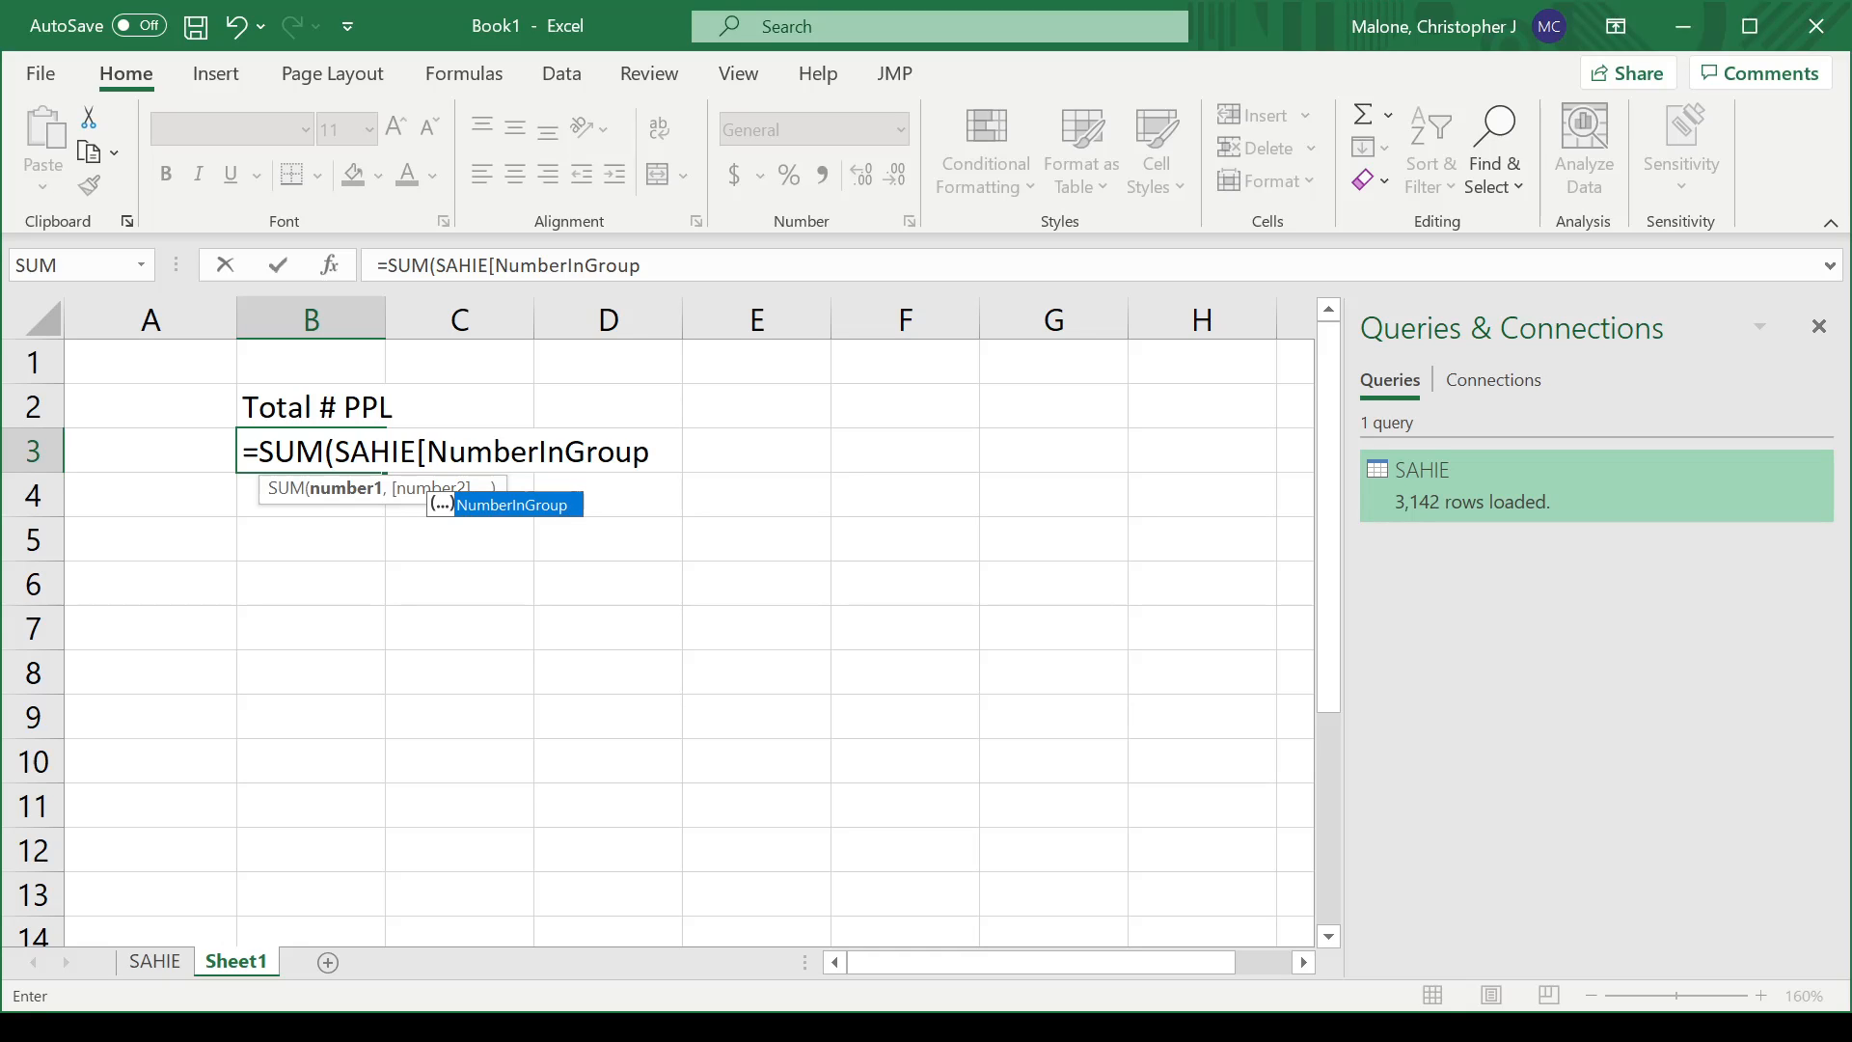
type("])")
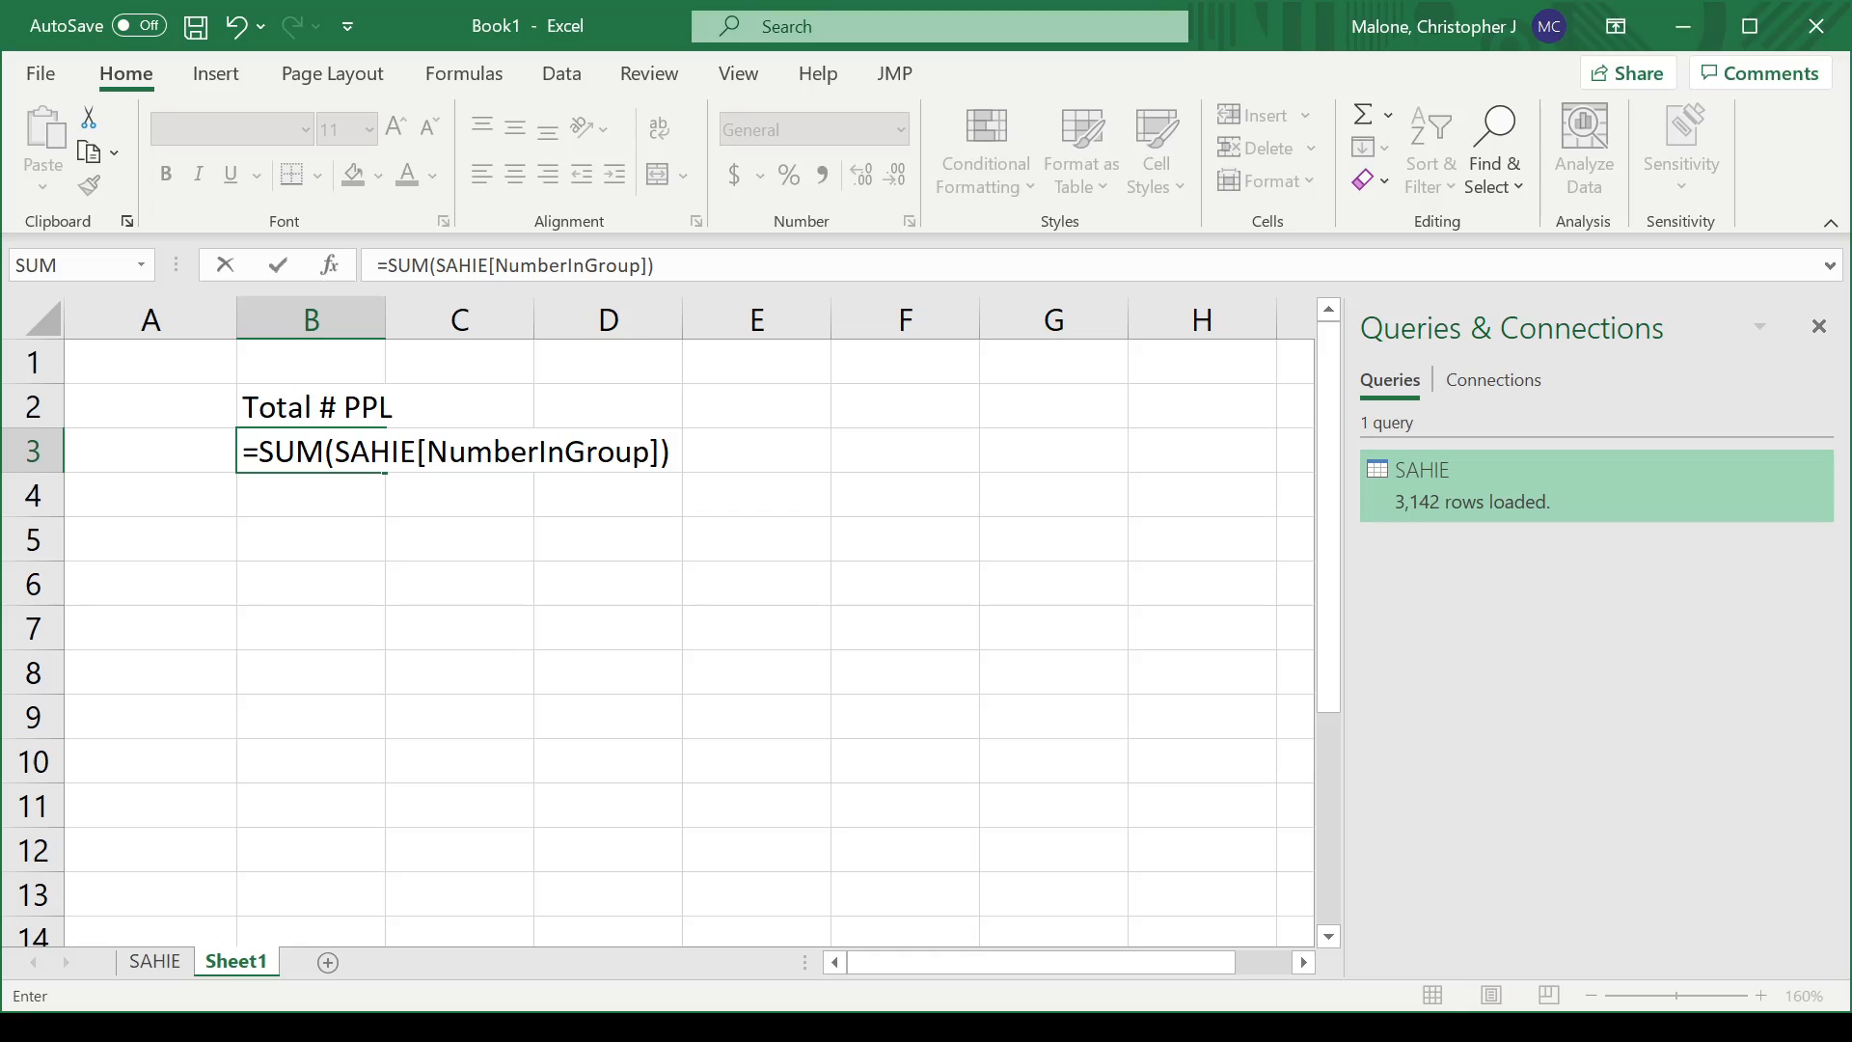
left_click_drag(334, 451, 650, 451)
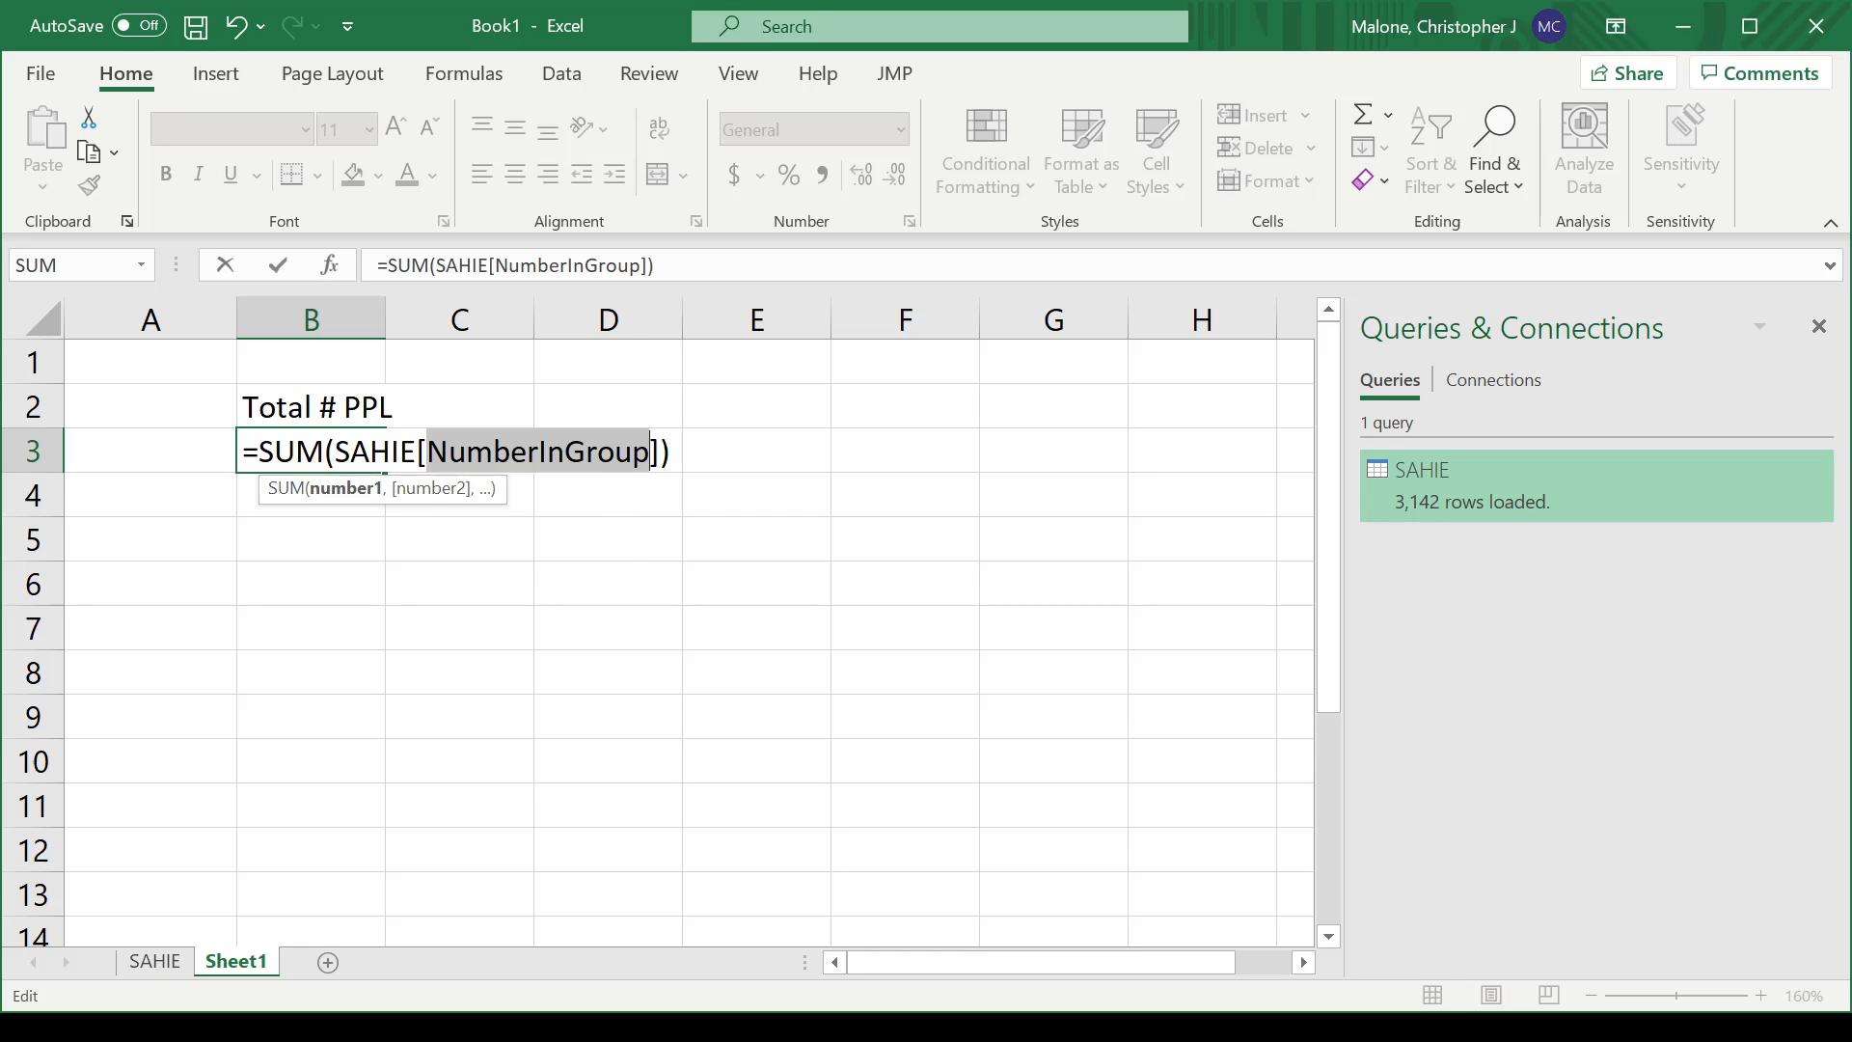
left_click_drag(258, 452, 325, 452)
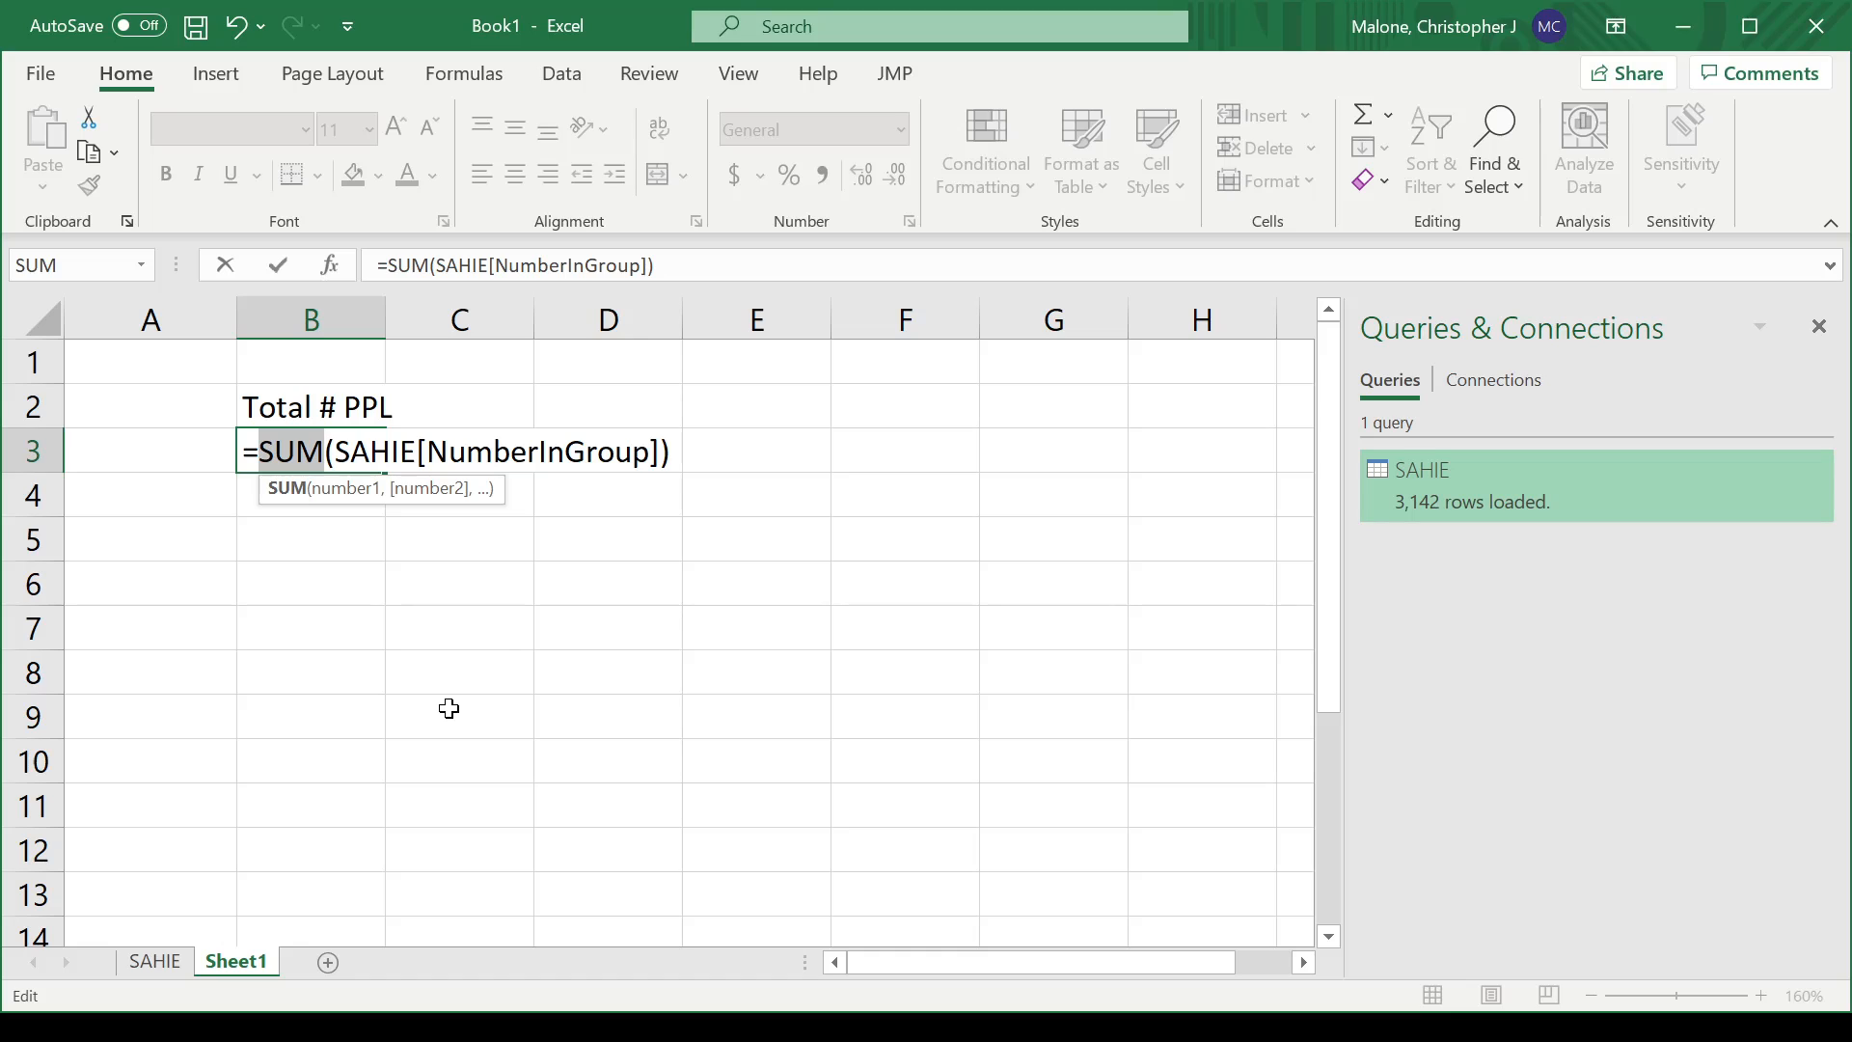
key("Return")
key("Up")
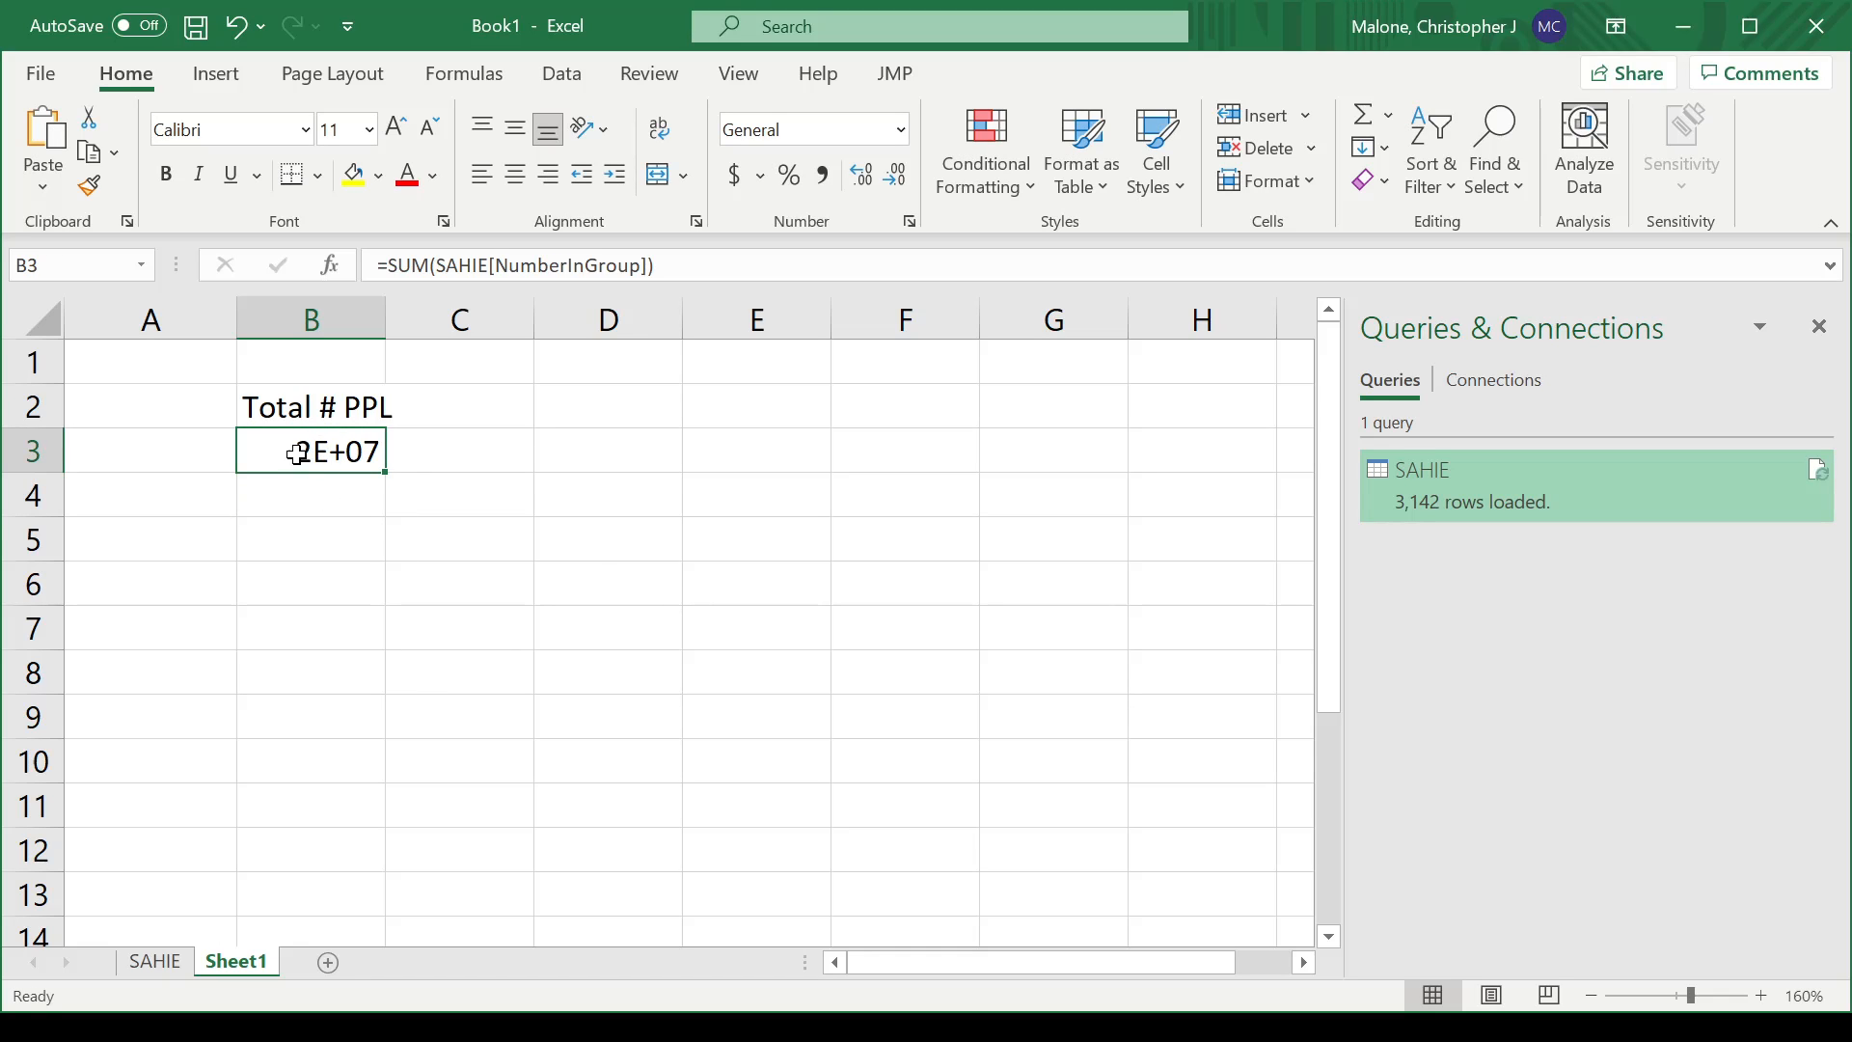
left_click_drag(385, 318, 456, 318)
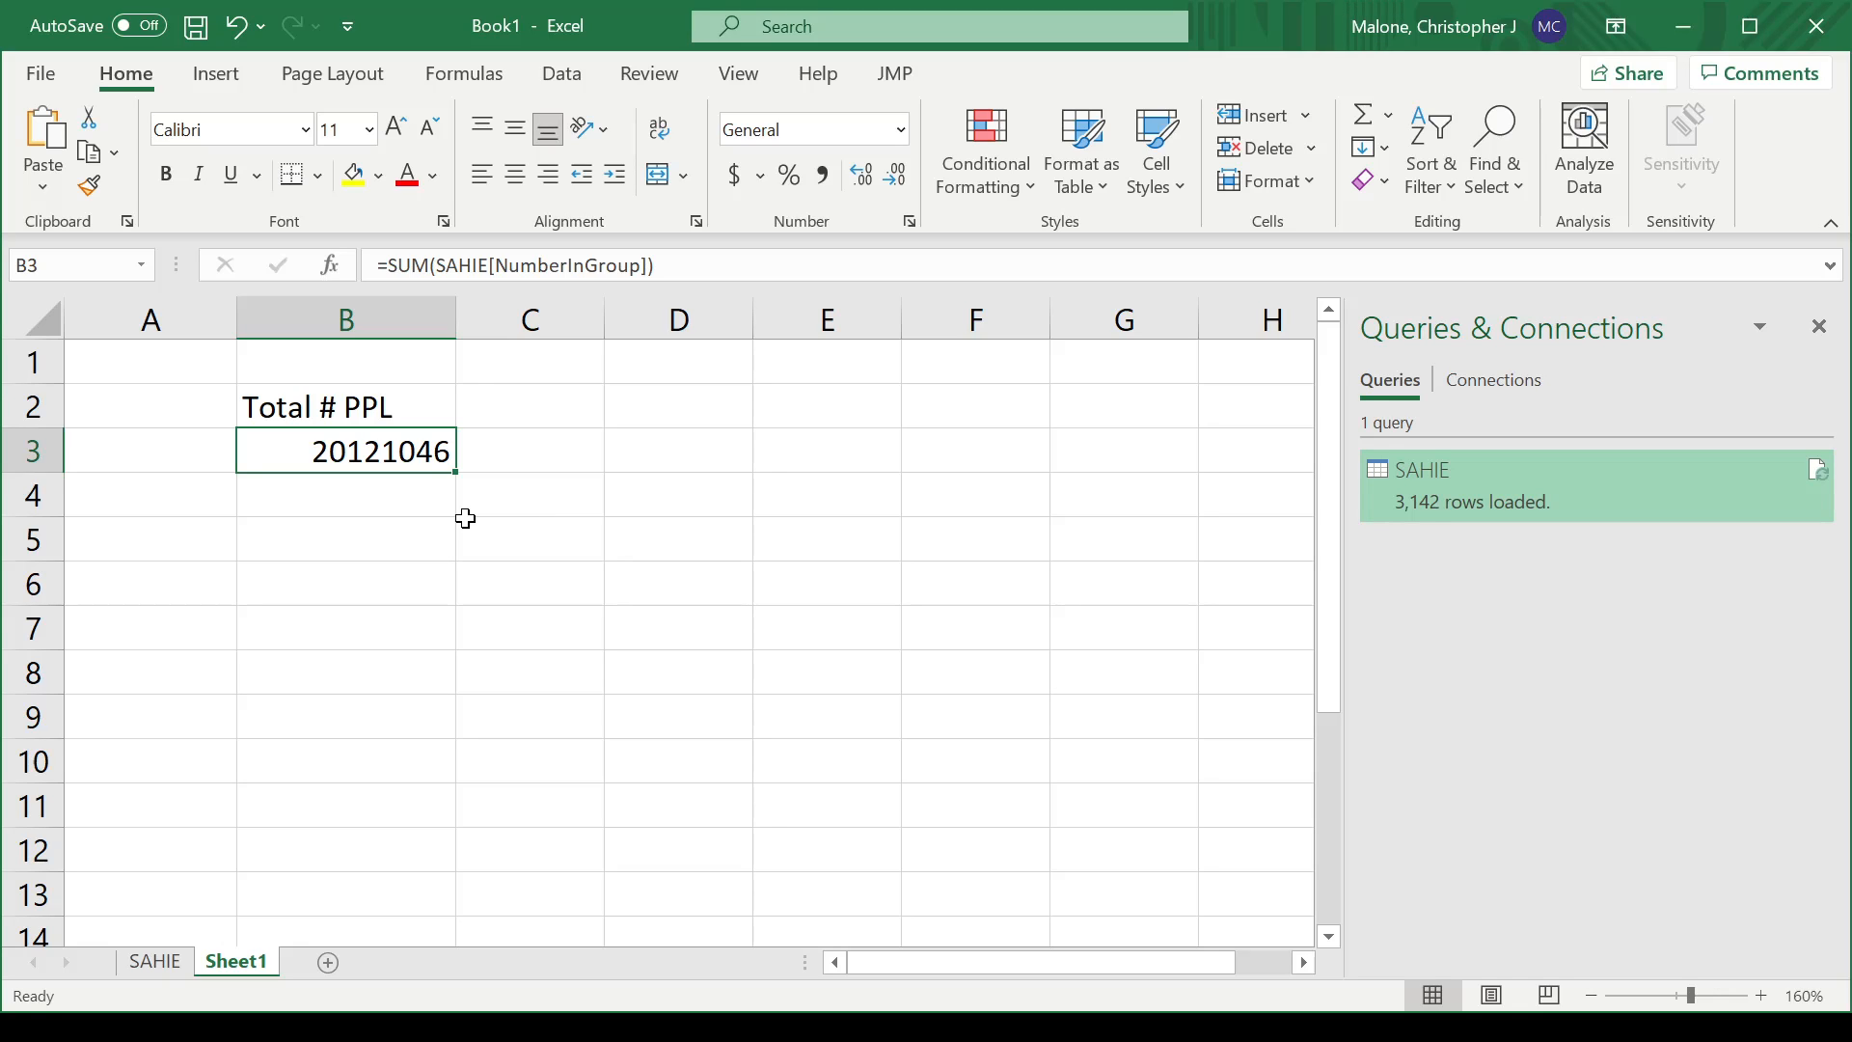
Step: Enter the heading "Total Uninsured" in cell C2
left_click(527, 426)
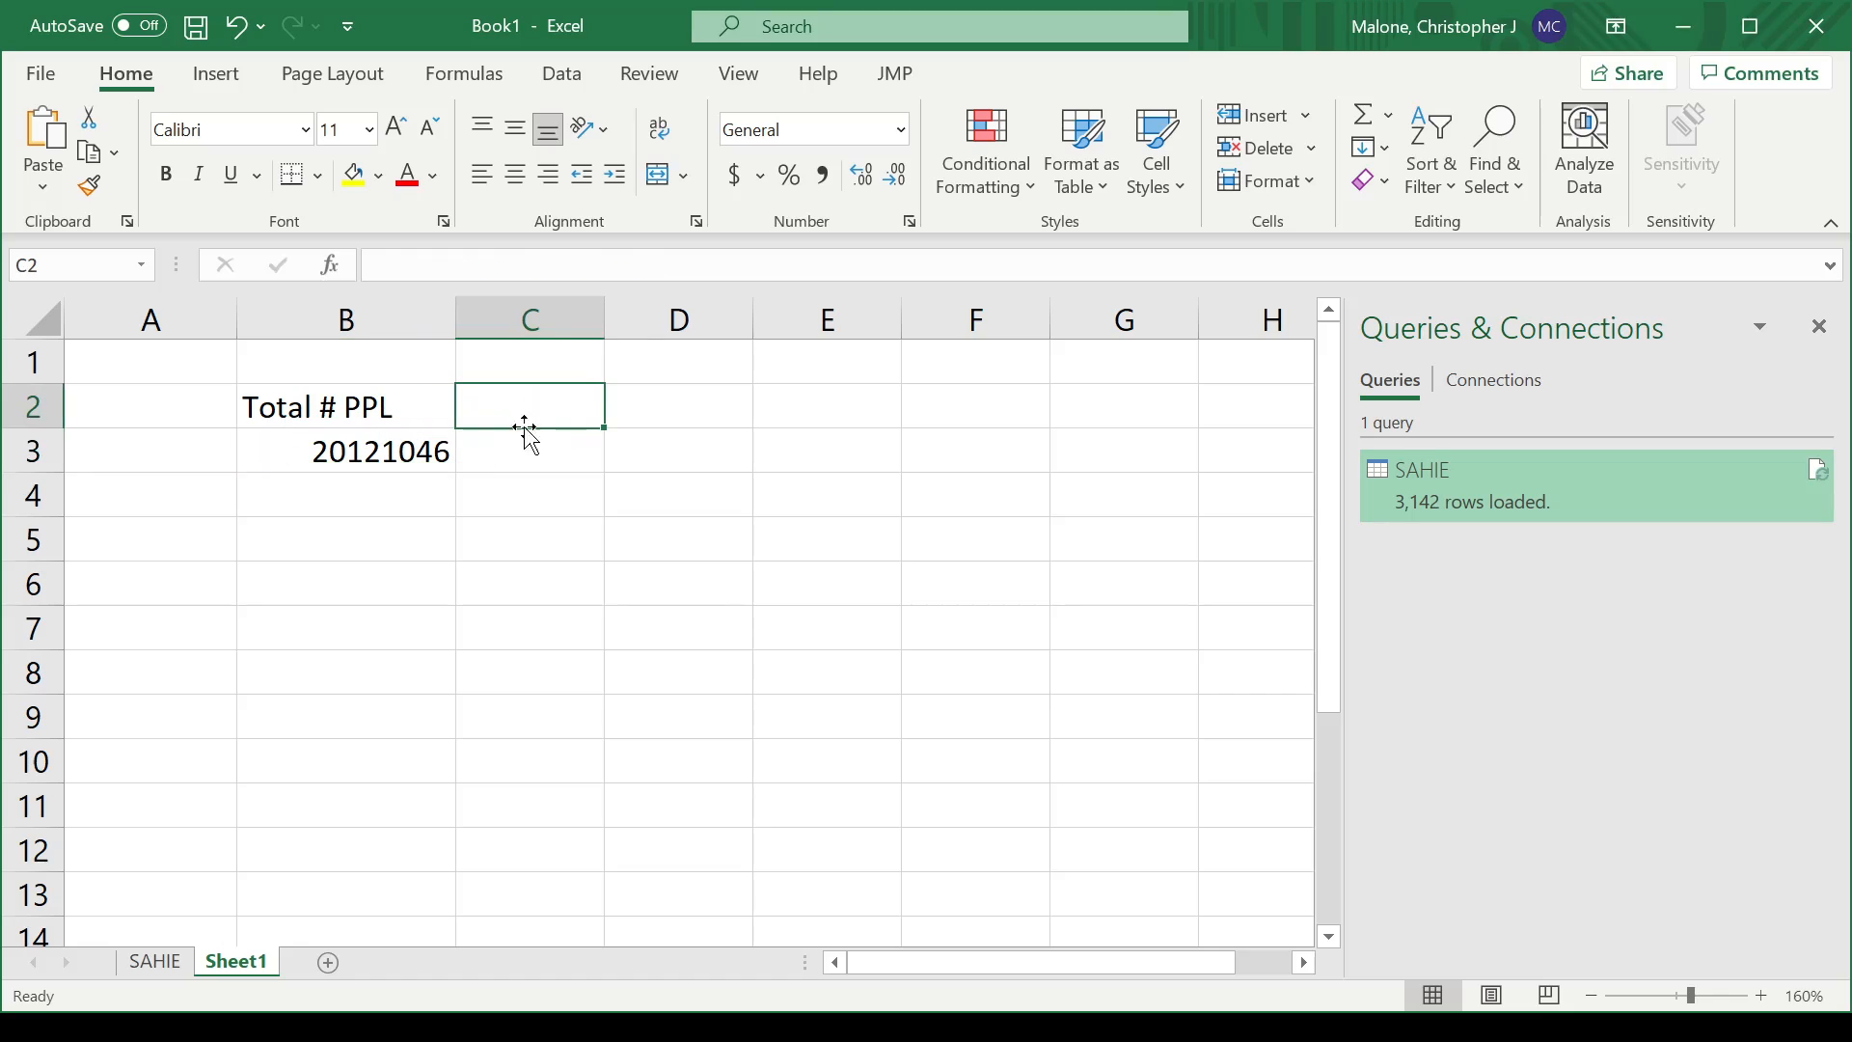
type("Tota")
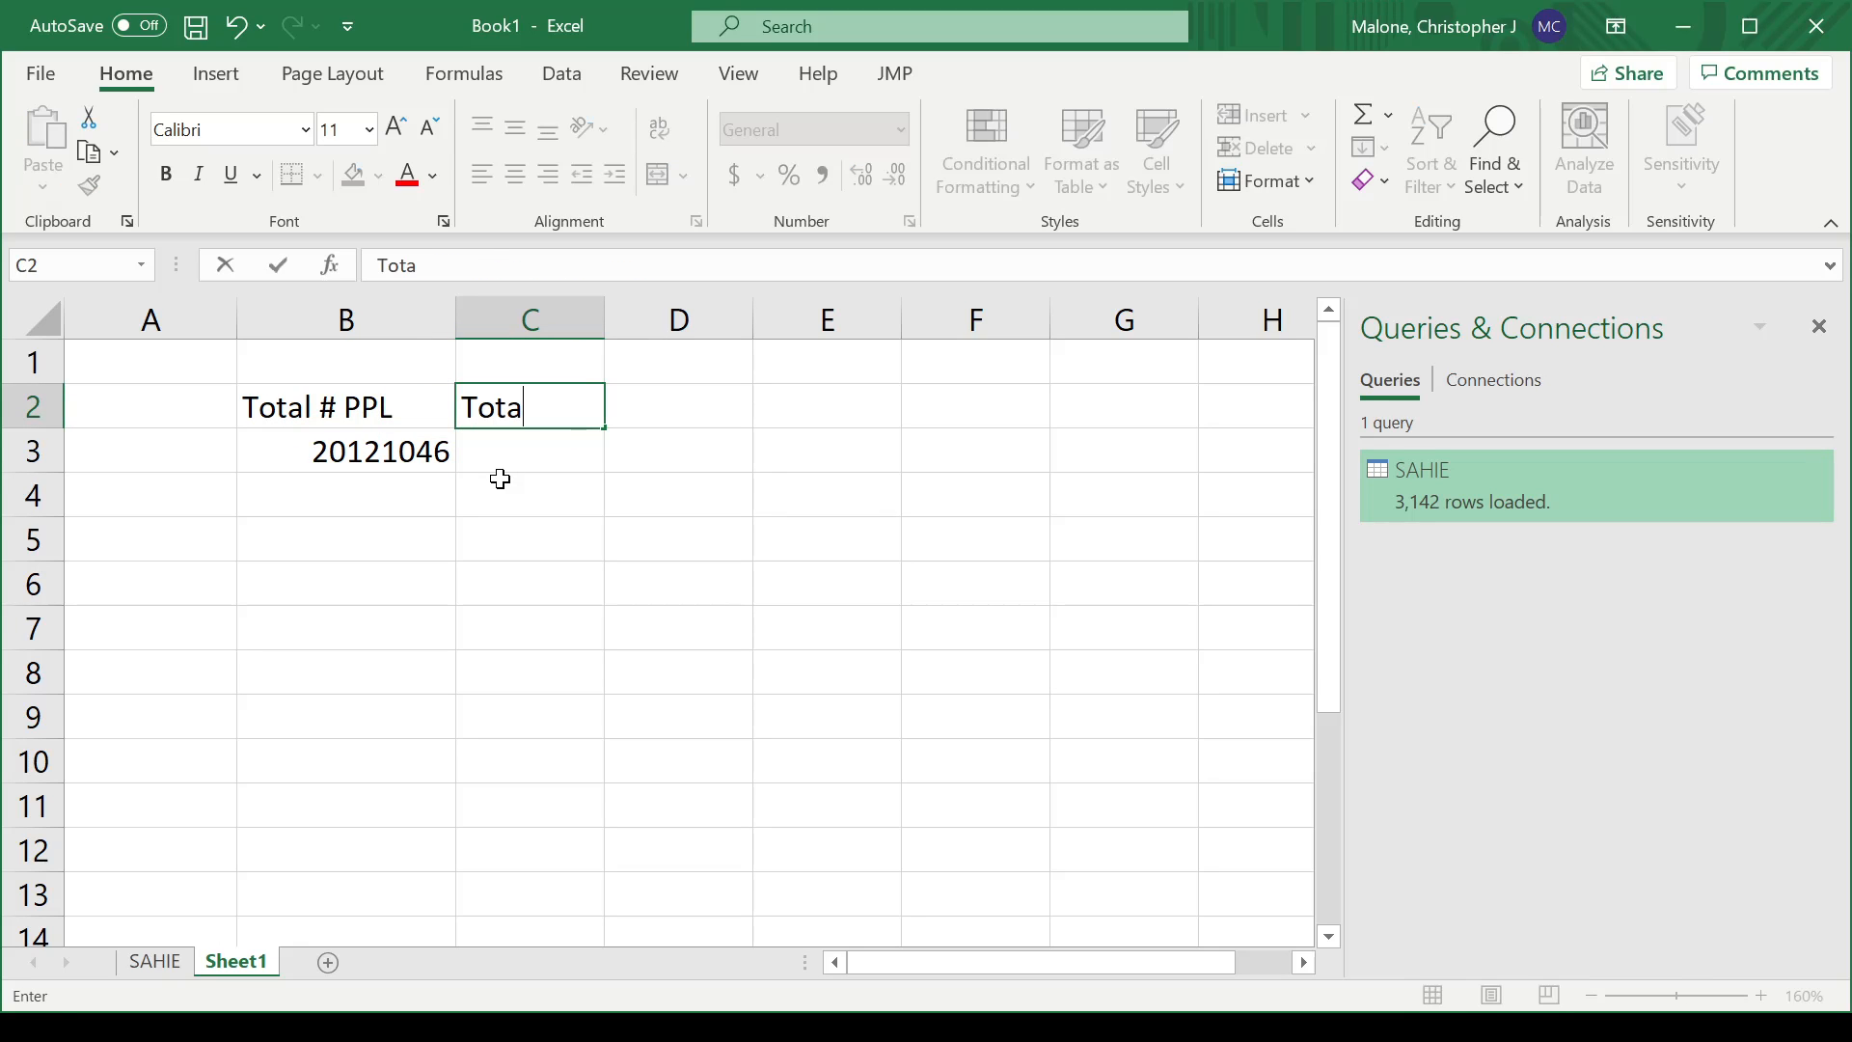
type("l Uninsured")
key("Return")
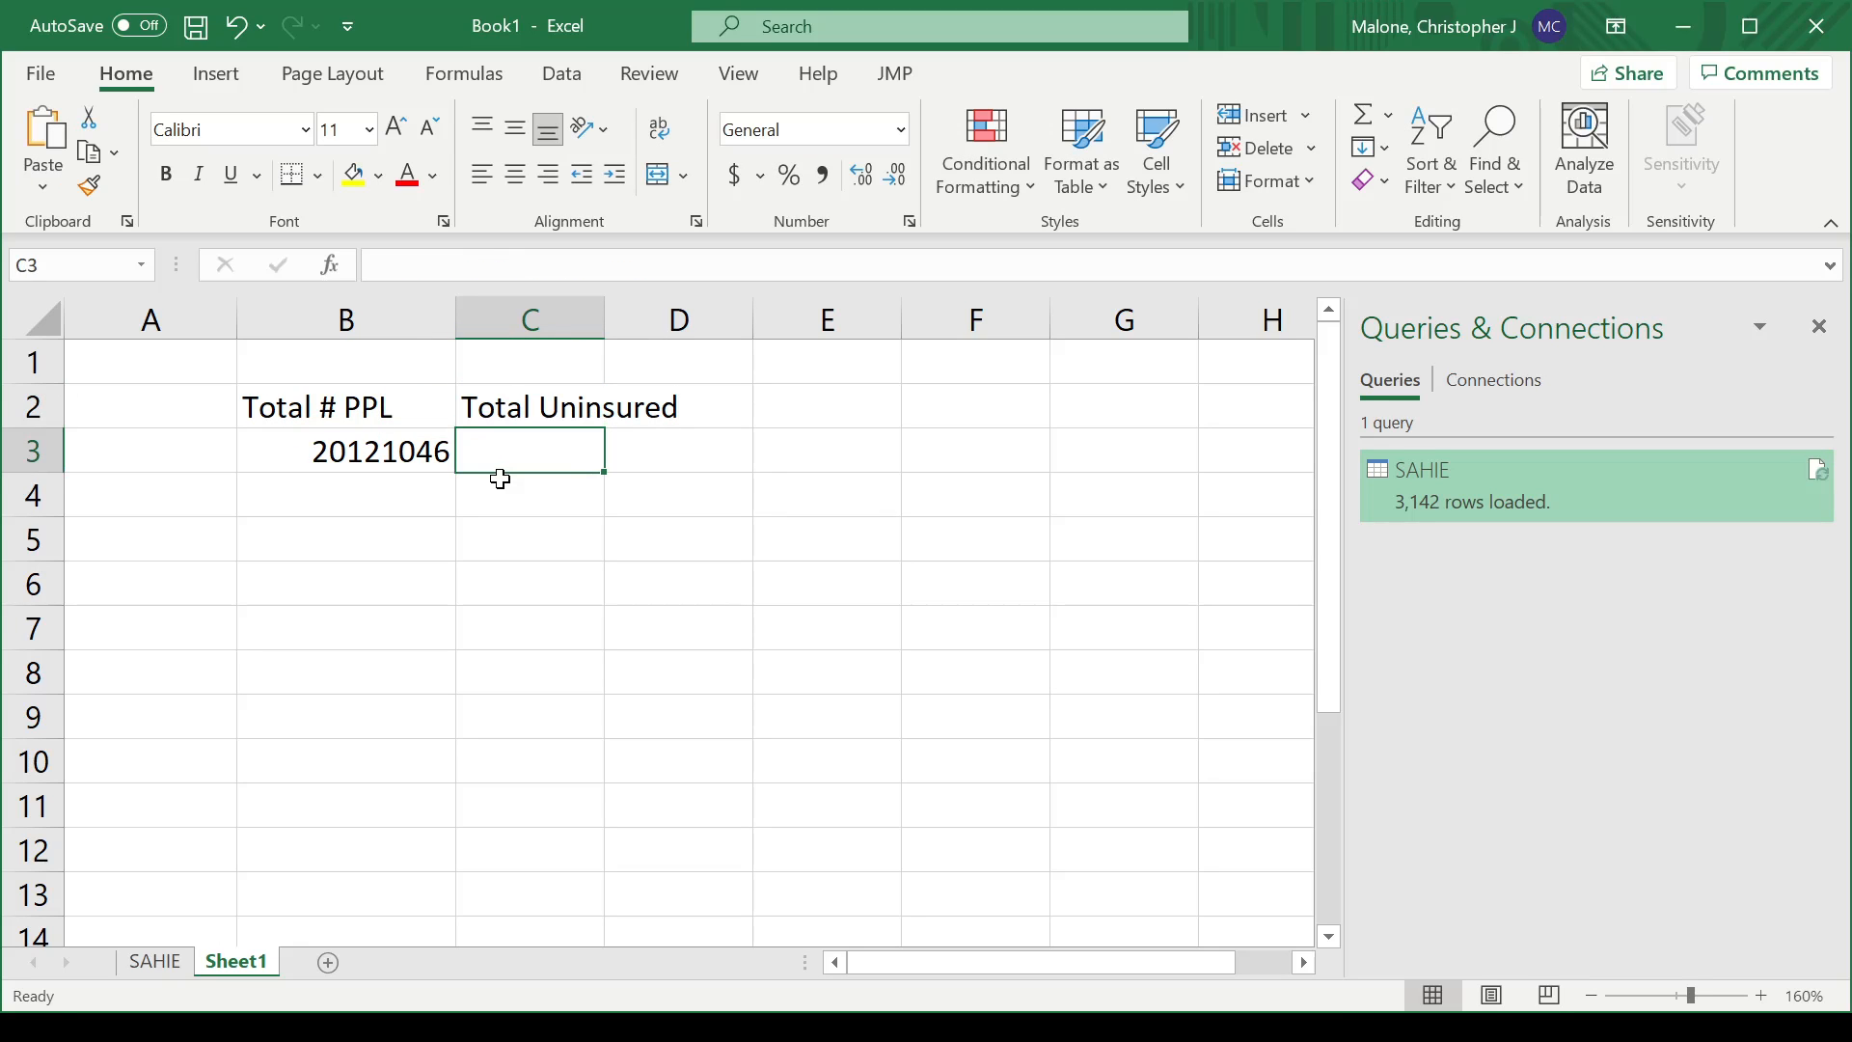
Step: Total the uninsured people in C3 with the formula =SUM(SAHIE[Uninsured])
type("=SUM")
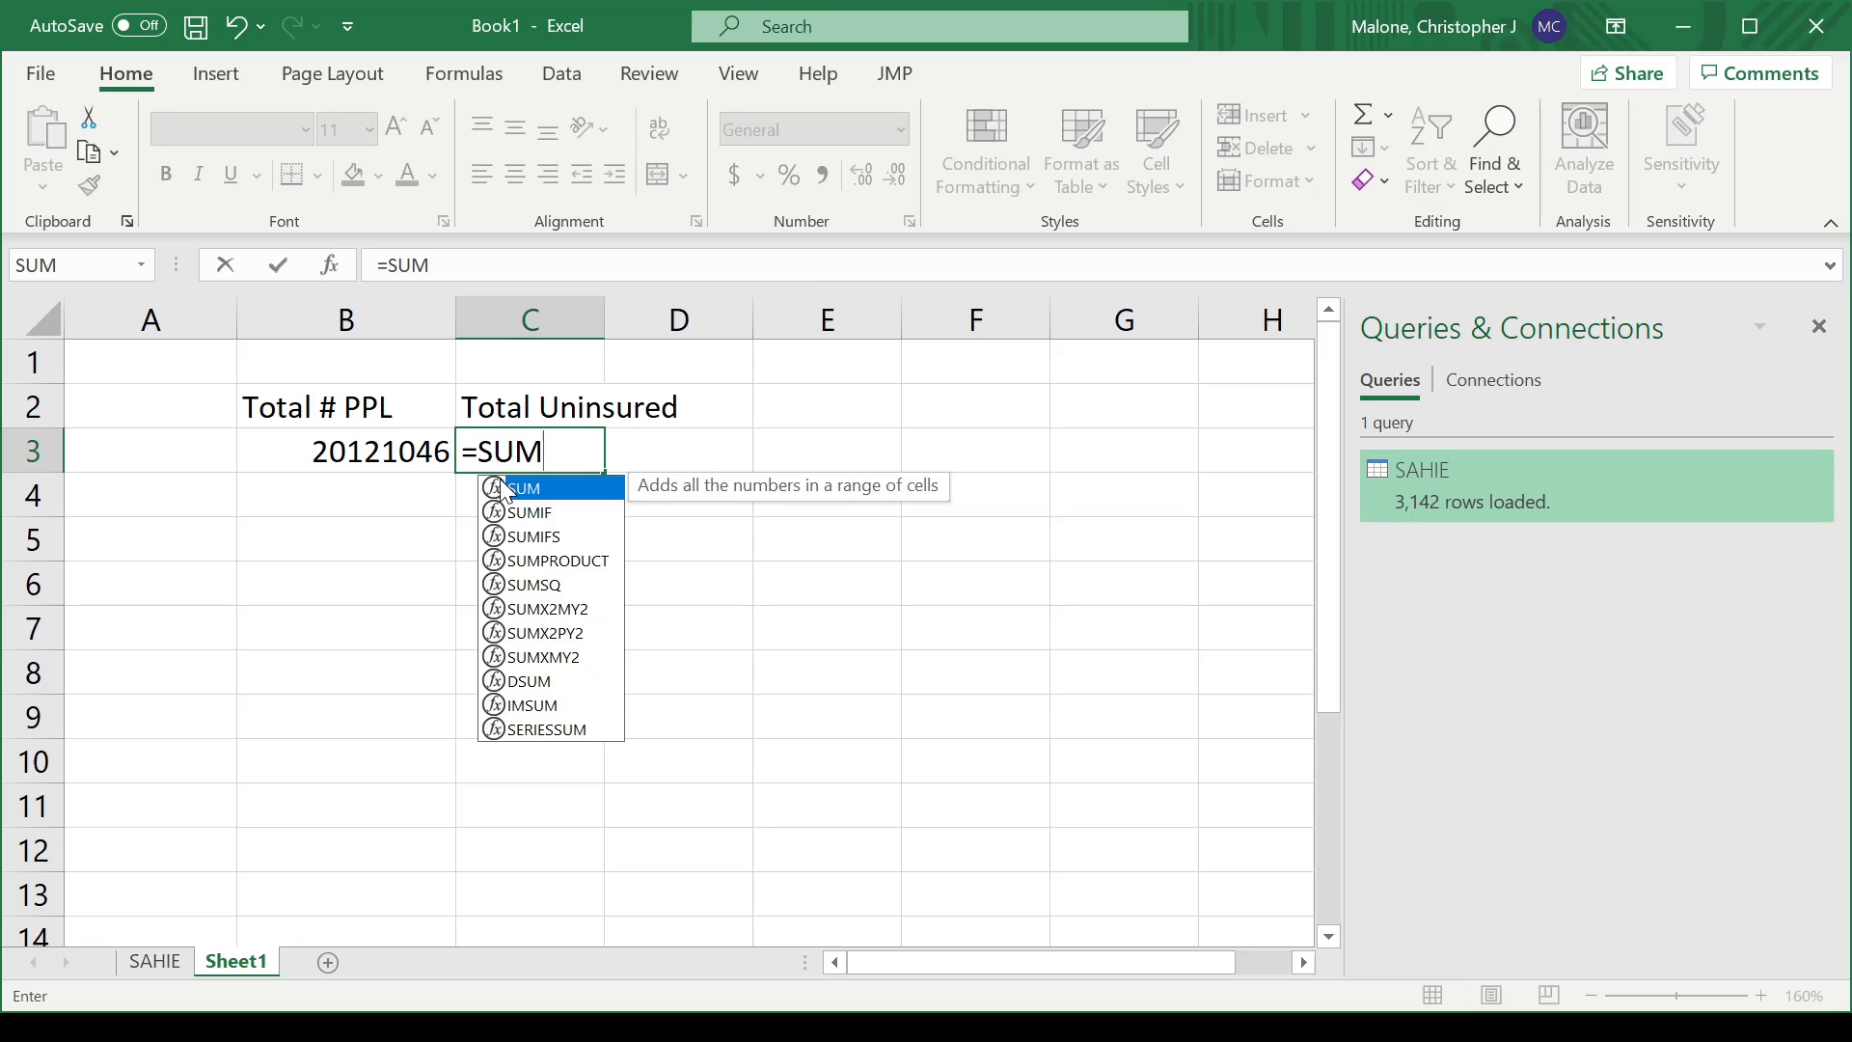
type("(S")
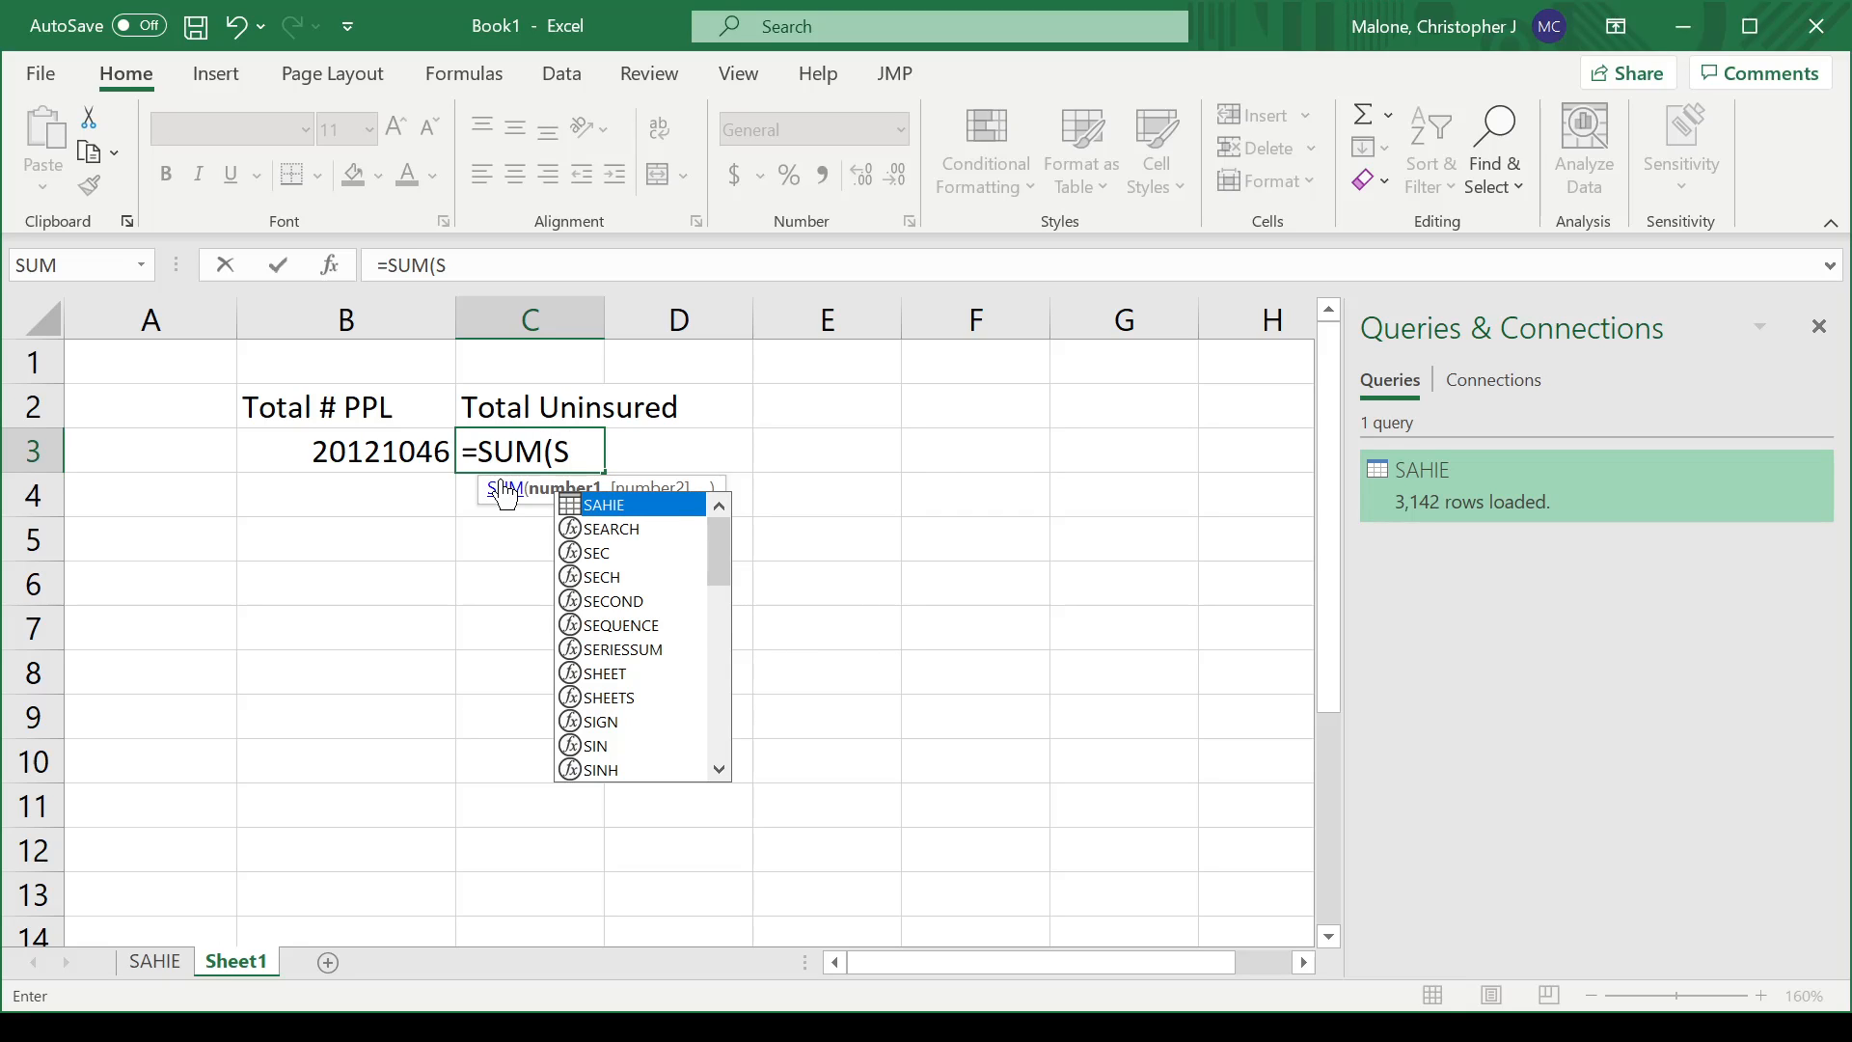
type("AHIE[")
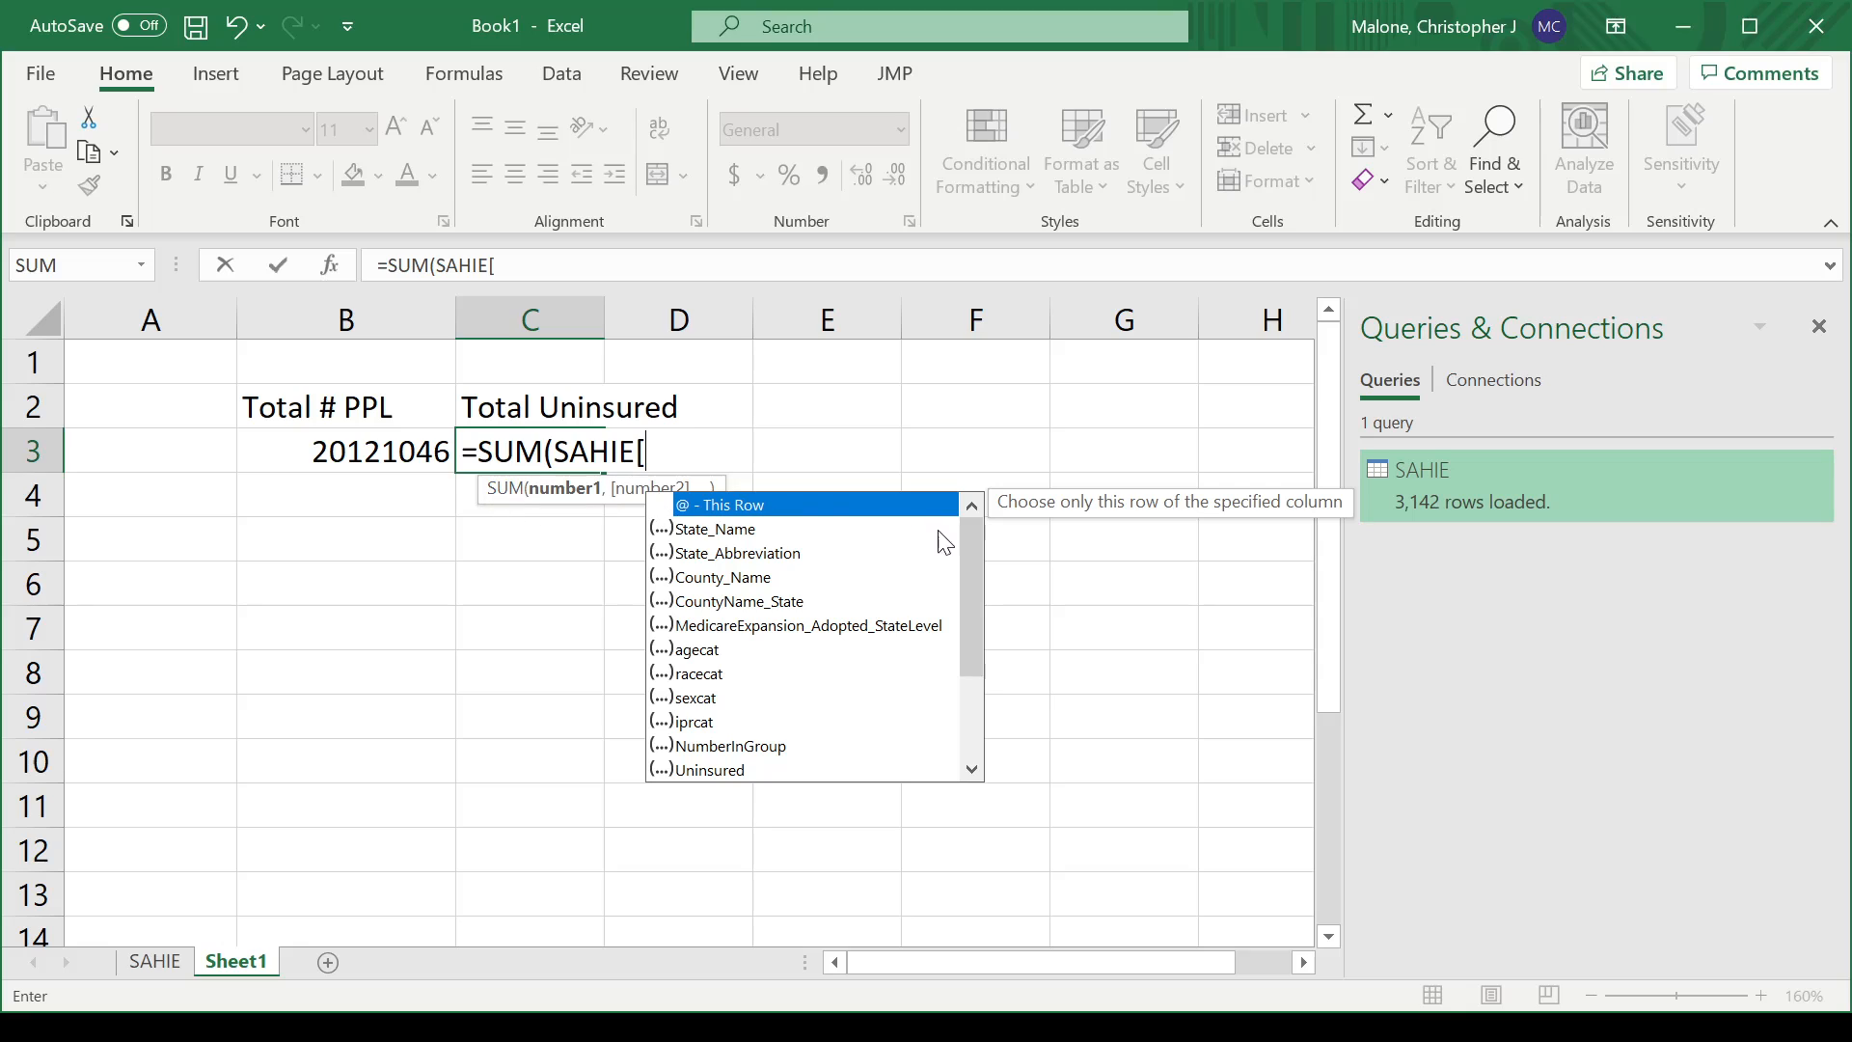
left_click_drag(974, 565, 965, 620)
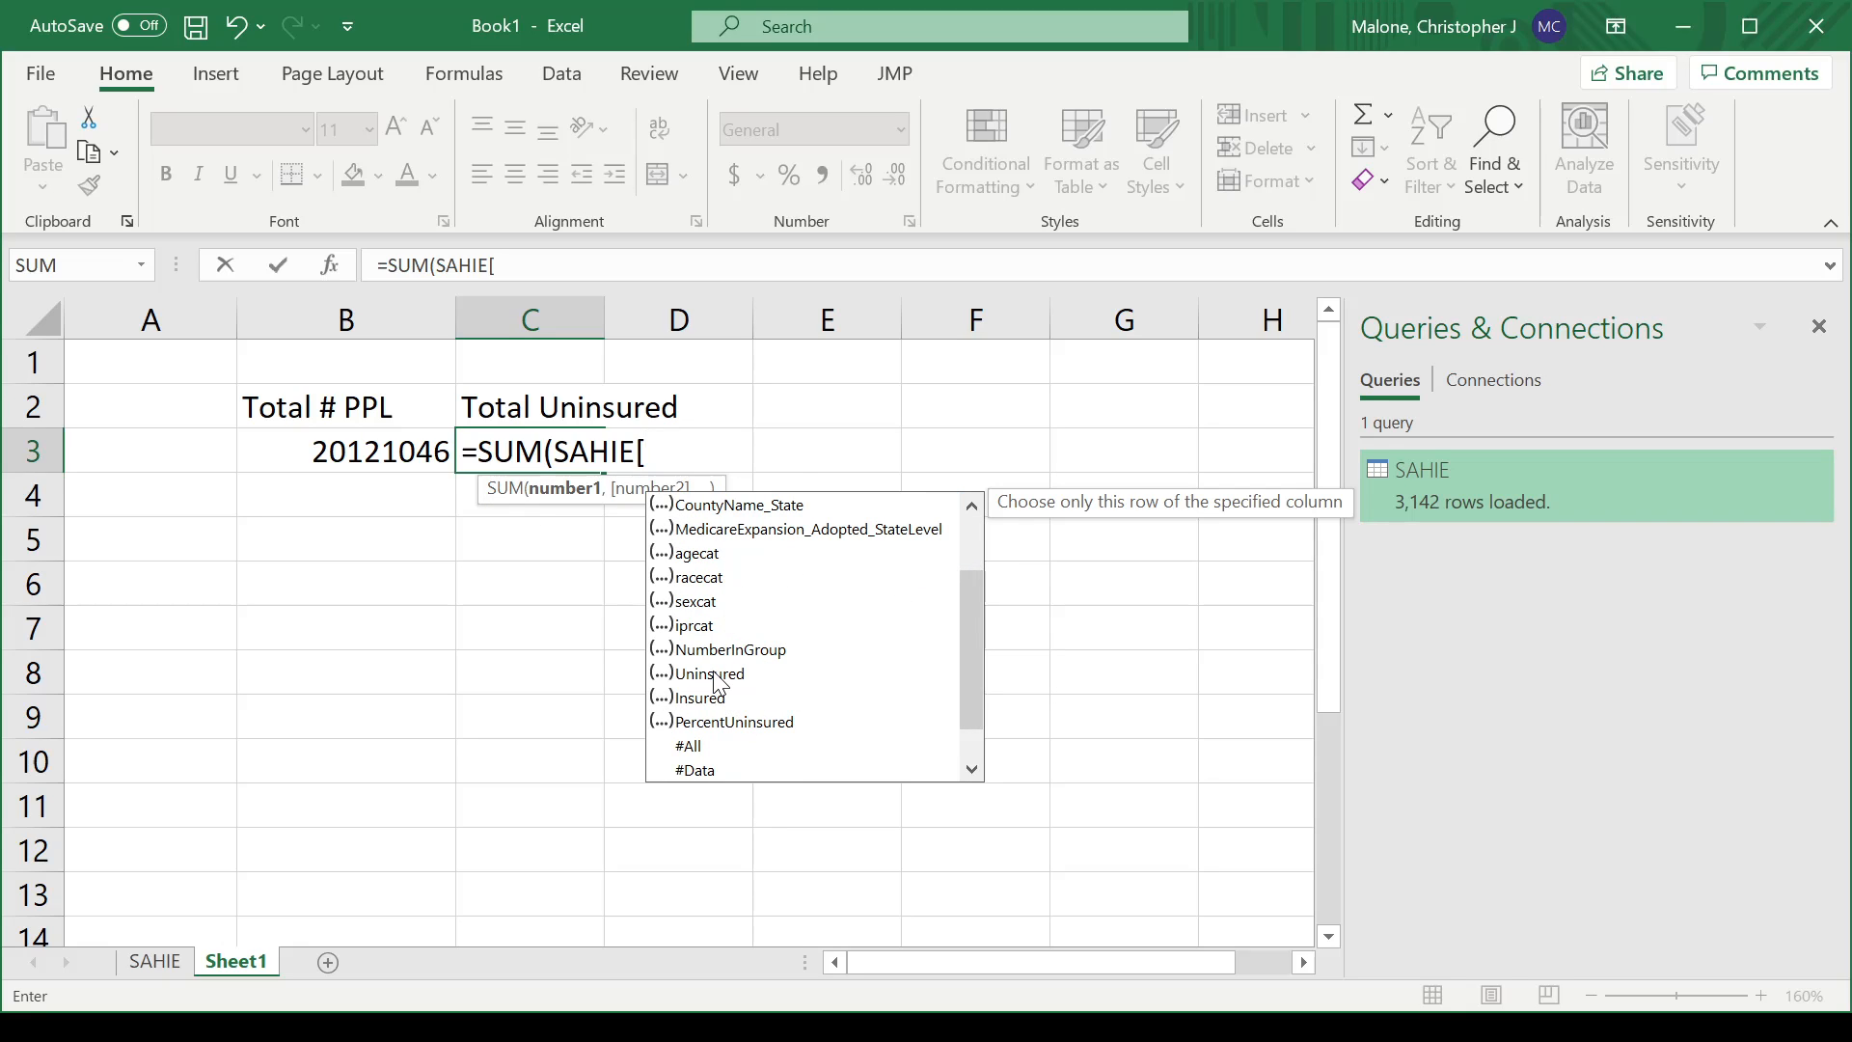
double_click(716, 673)
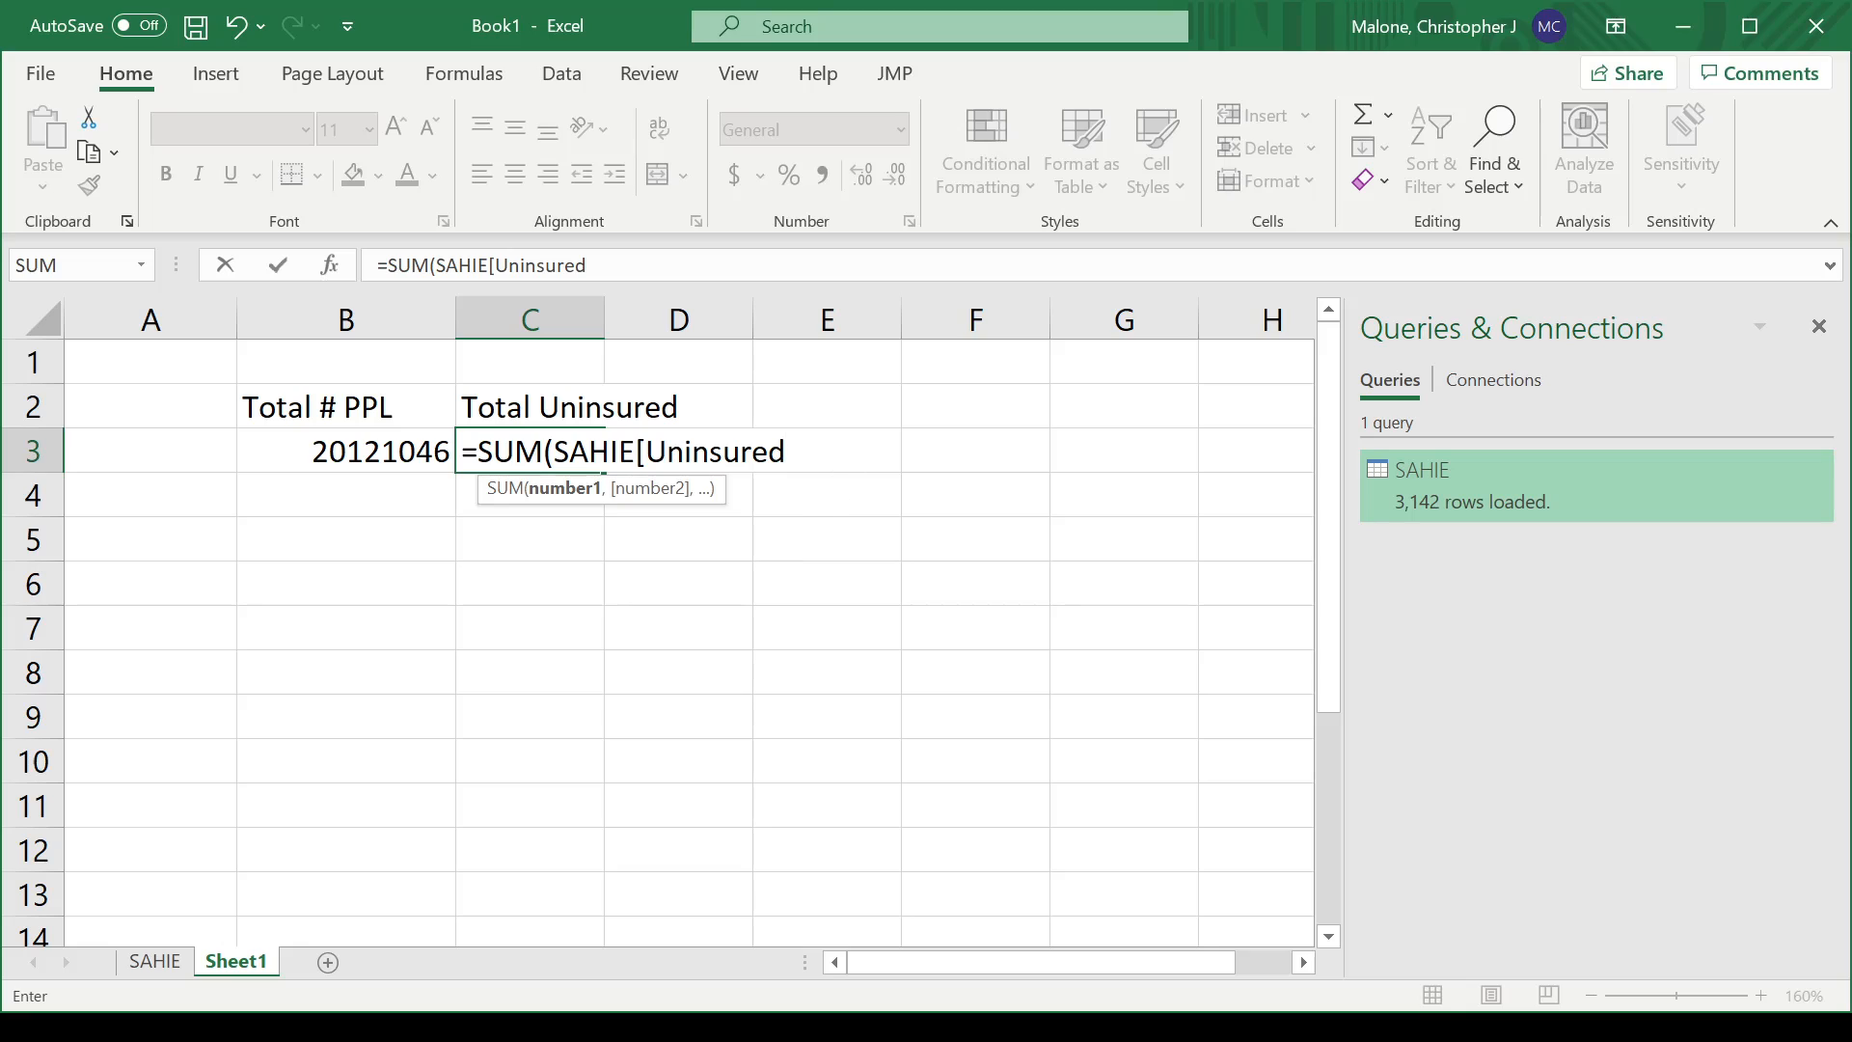
type("])")
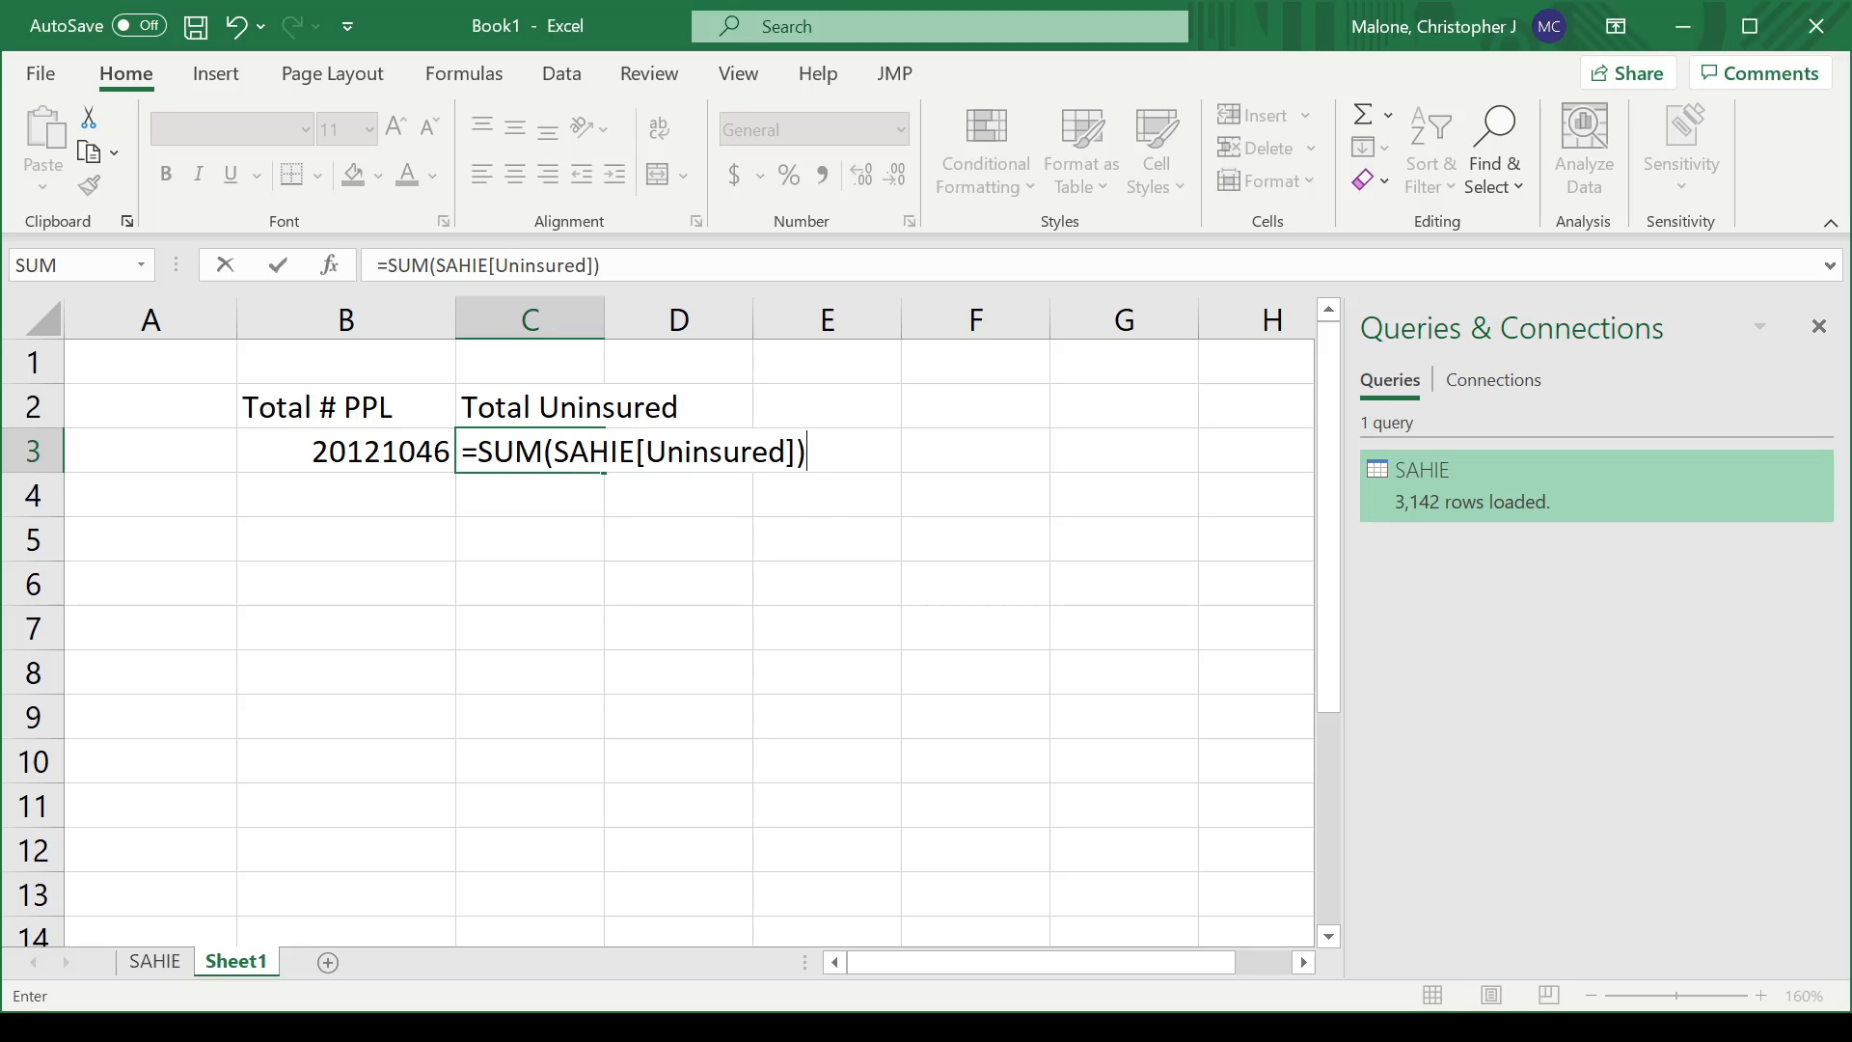
key("Return")
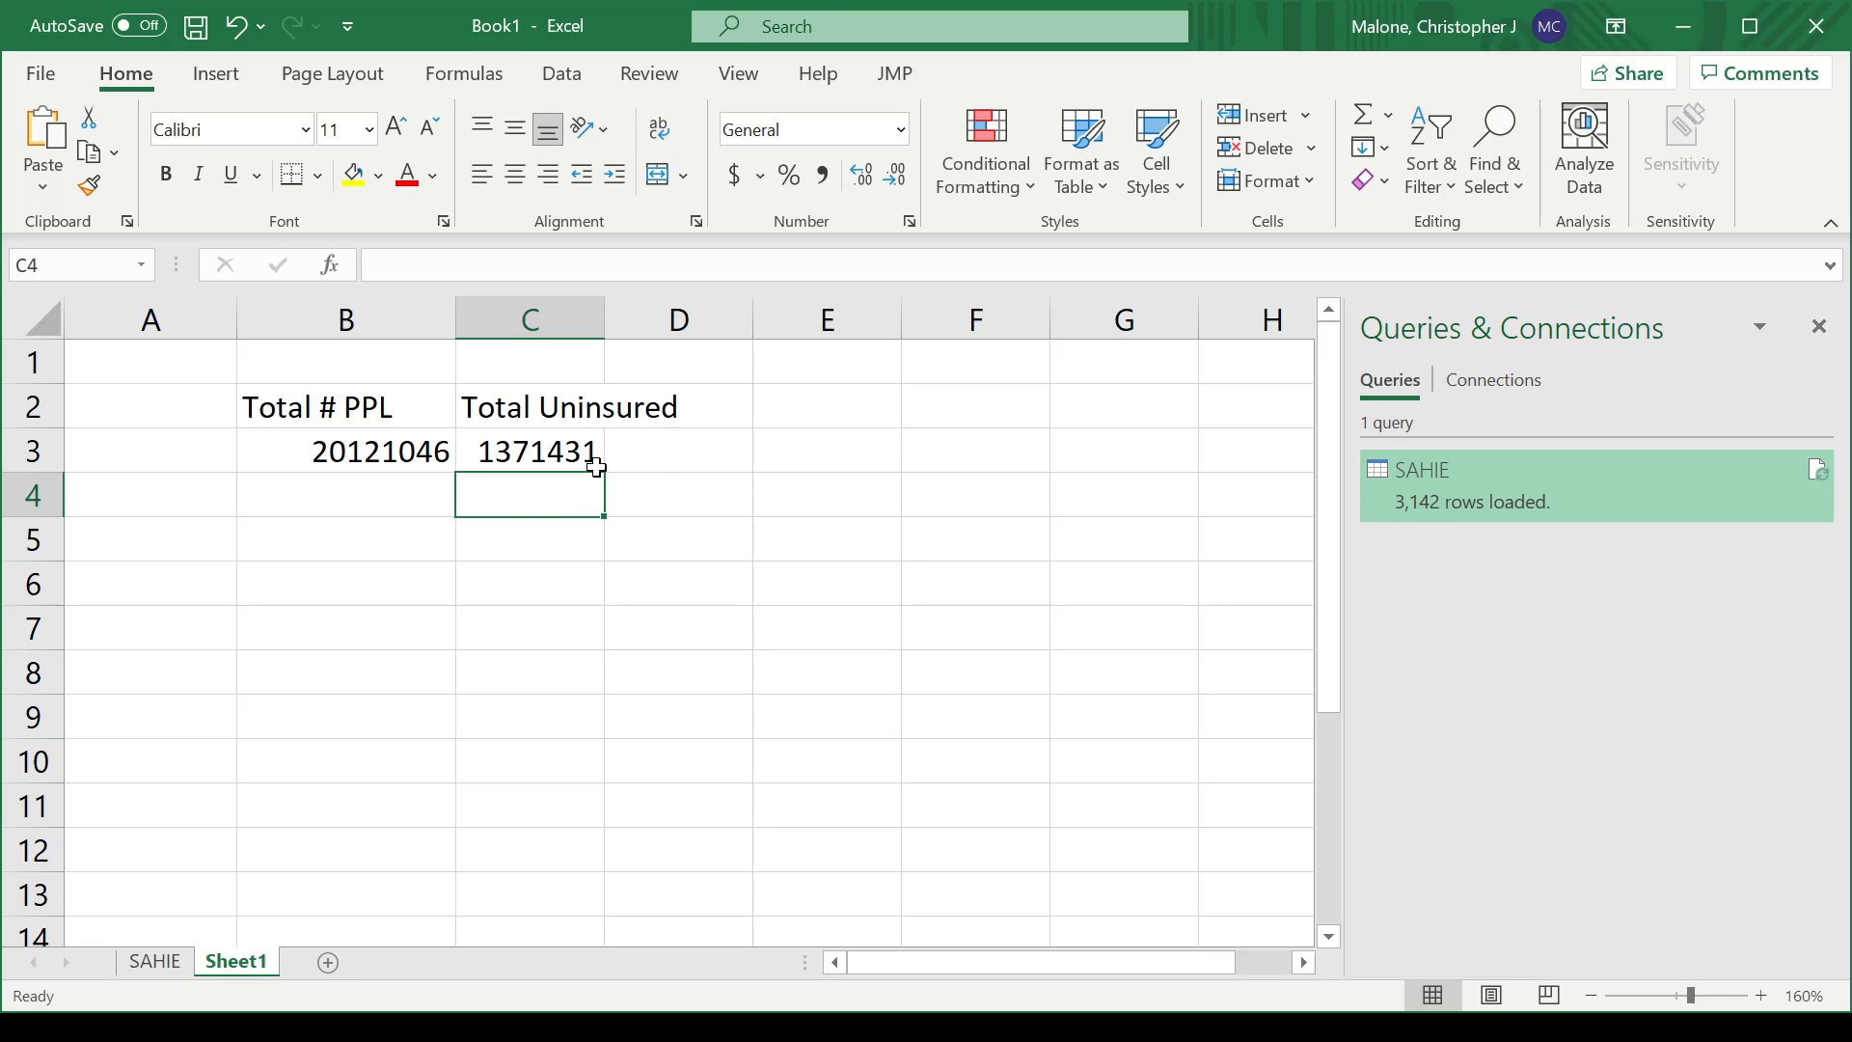
Step: Widen column C to fit its heading and enter the heading "Overall %" in cell D2
left_click(683, 405)
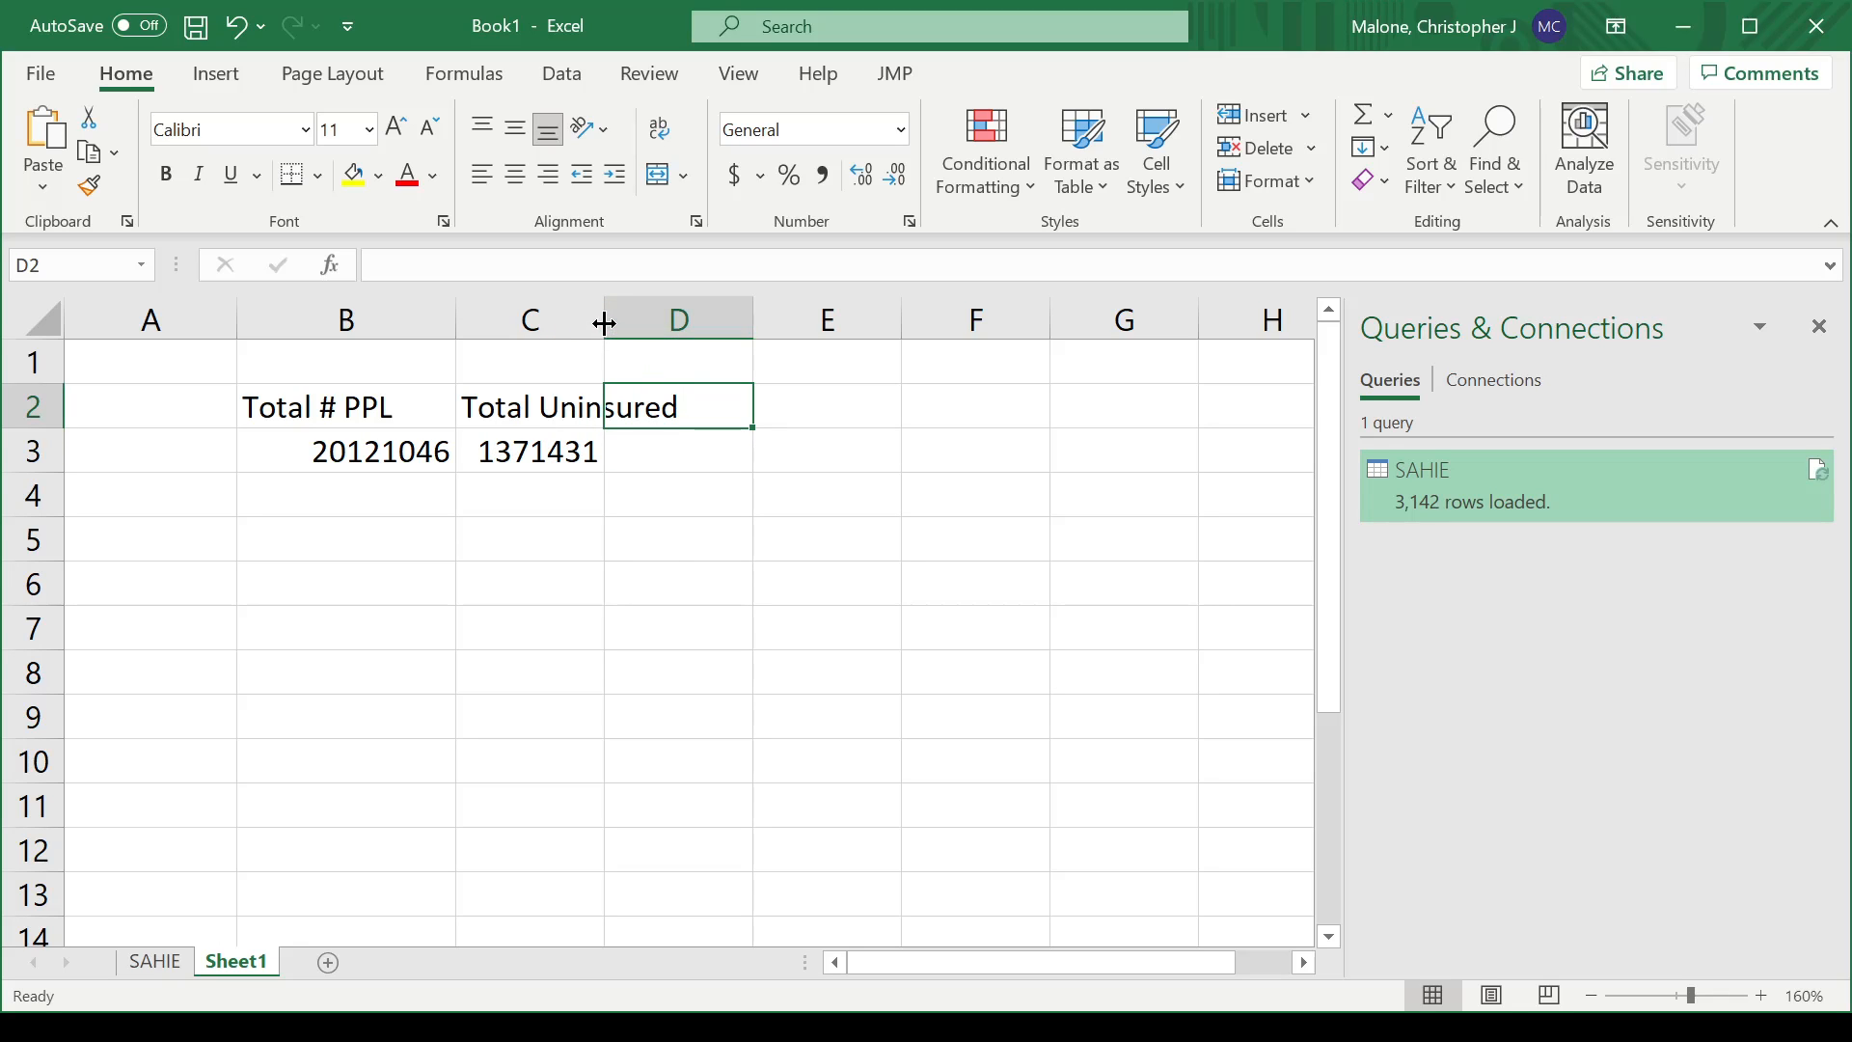
left_click_drag(604, 318, 678, 318)
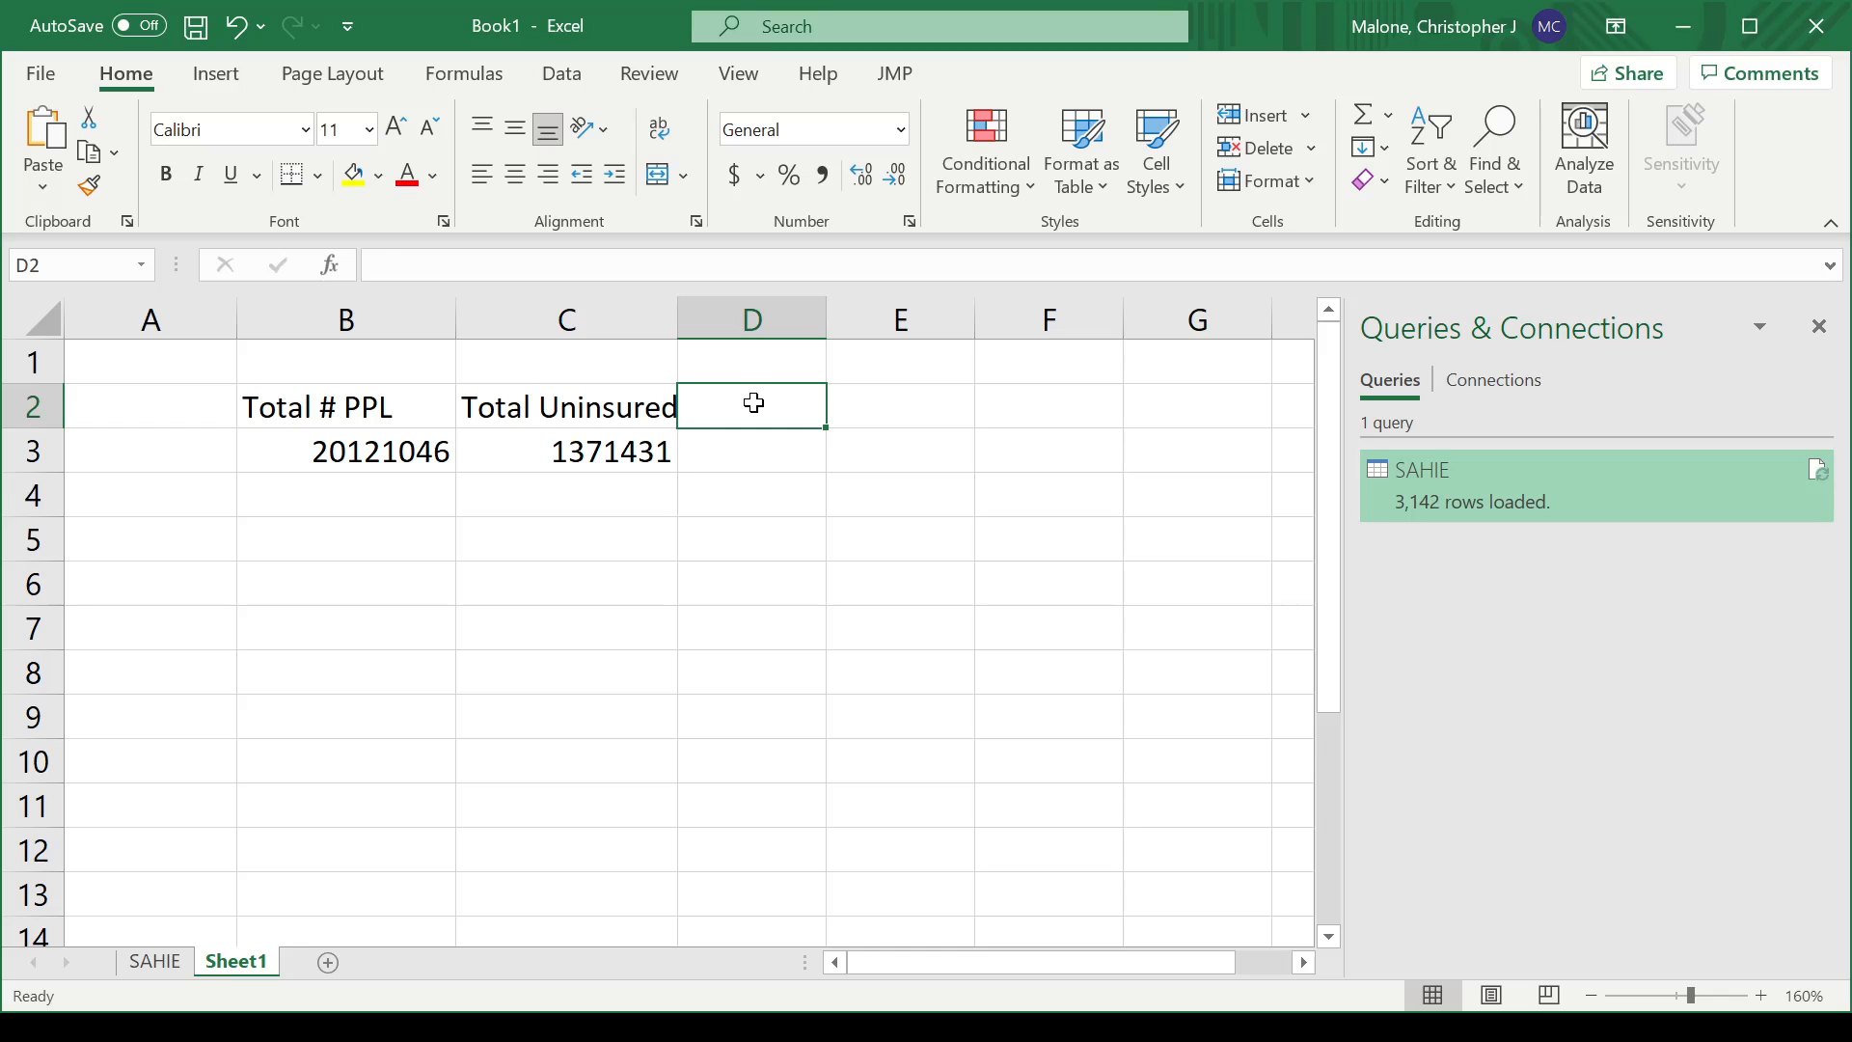
type("Overll ")
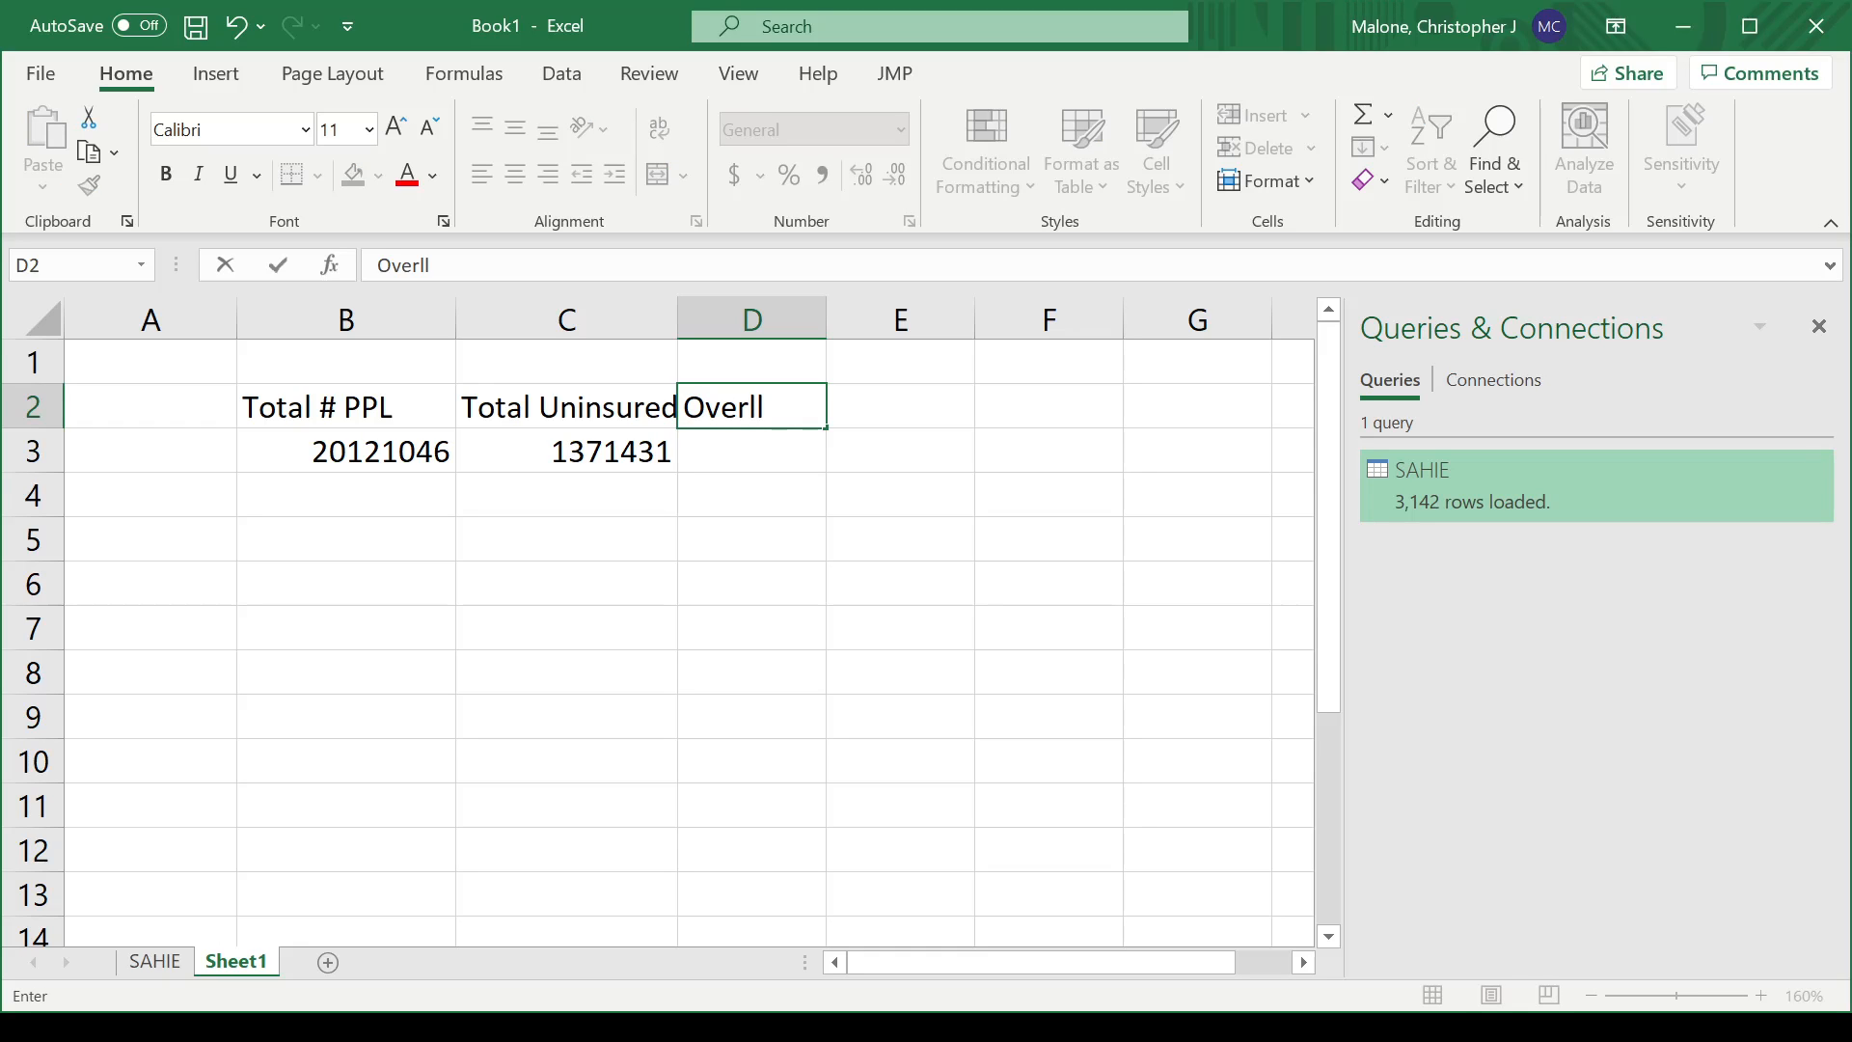
type("%")
key("BackSpace")
key("BackSpace")
key("BackSpace")
key("BackSpace")
type("all %")
key("Return")
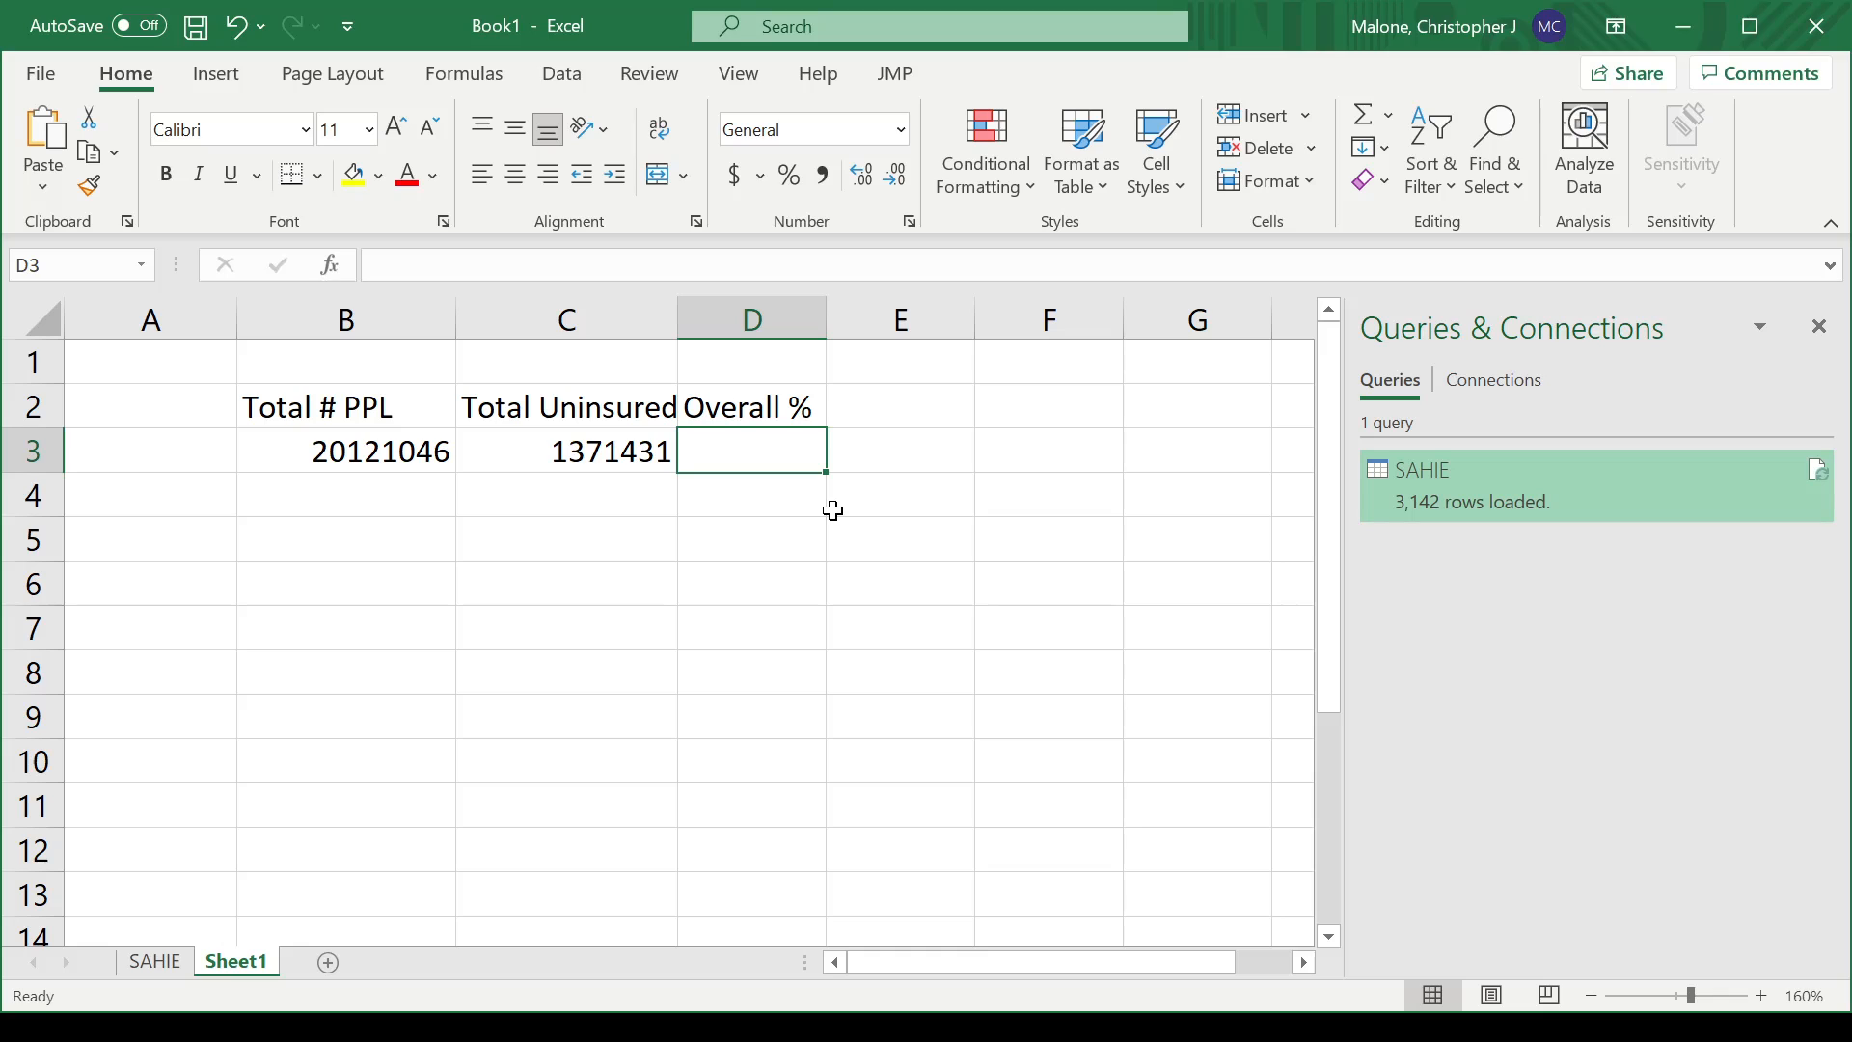
Step: Calculate the overall uninsured share in D3 with the formula = C3 / B3
type("=")
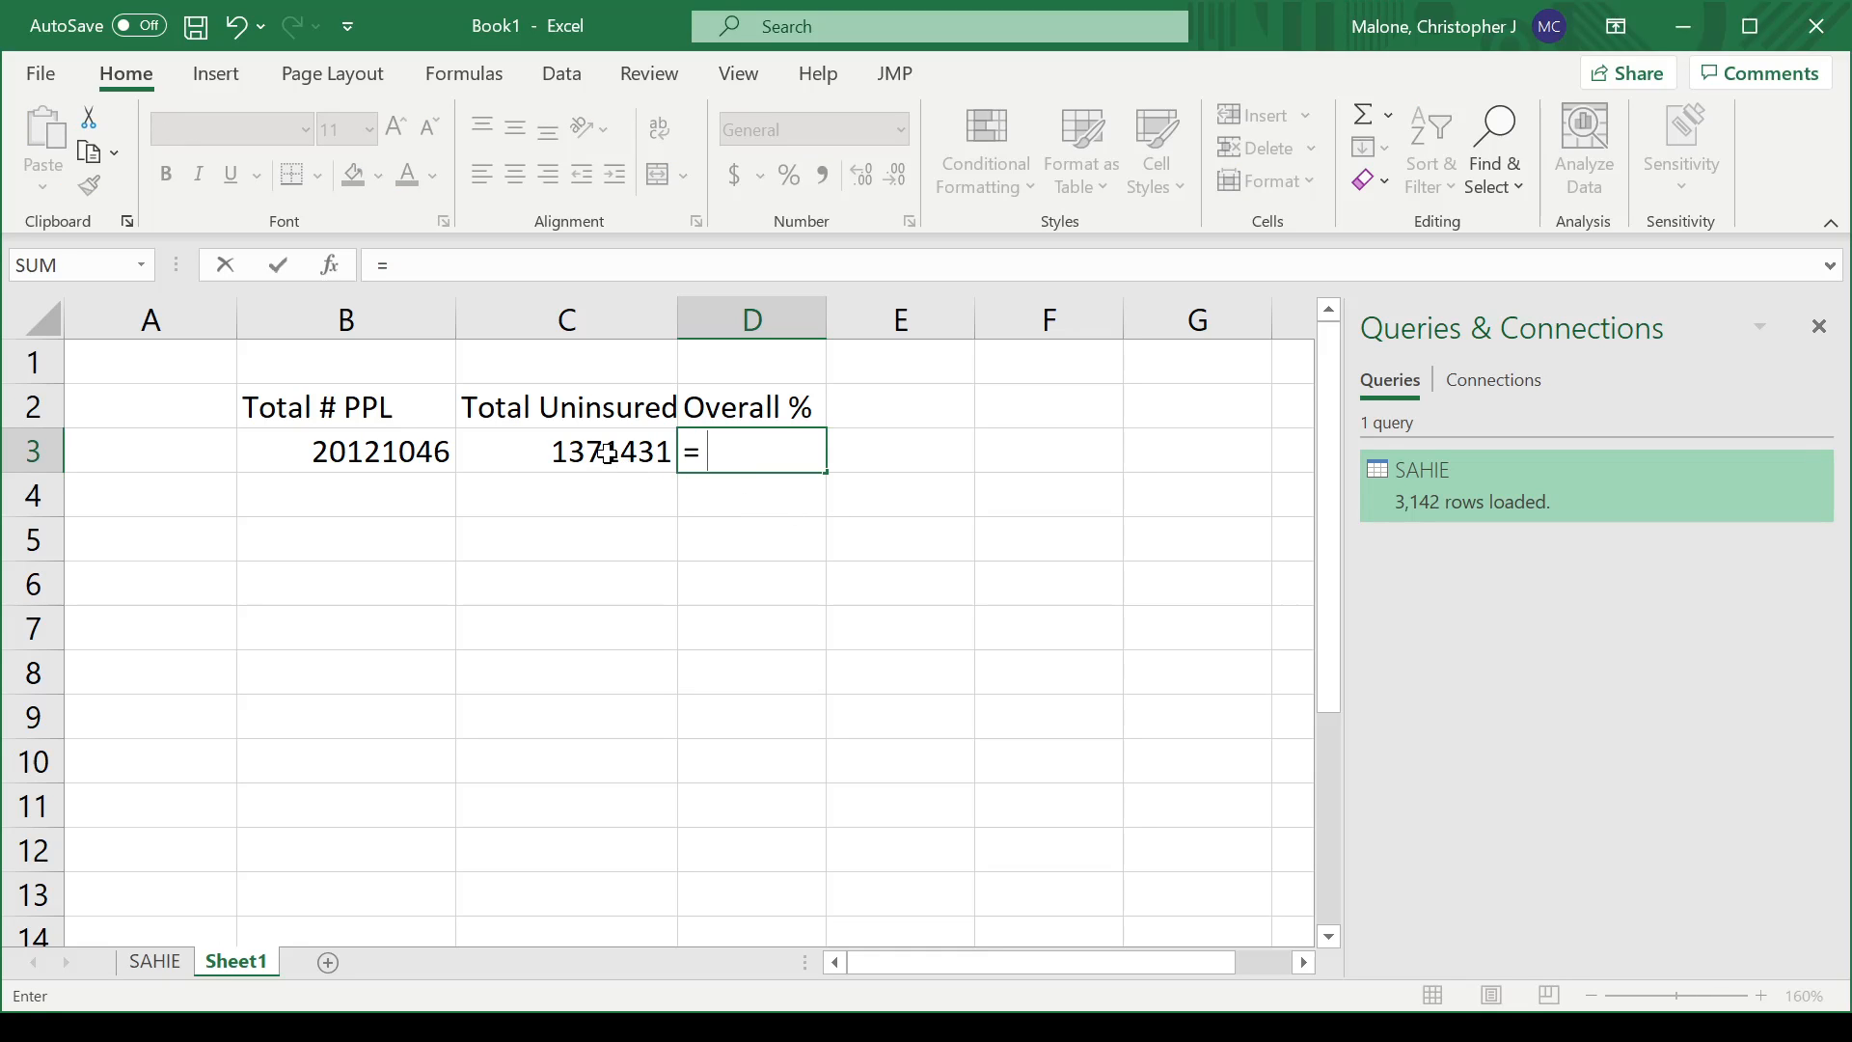
left_click(606, 452)
type("/")
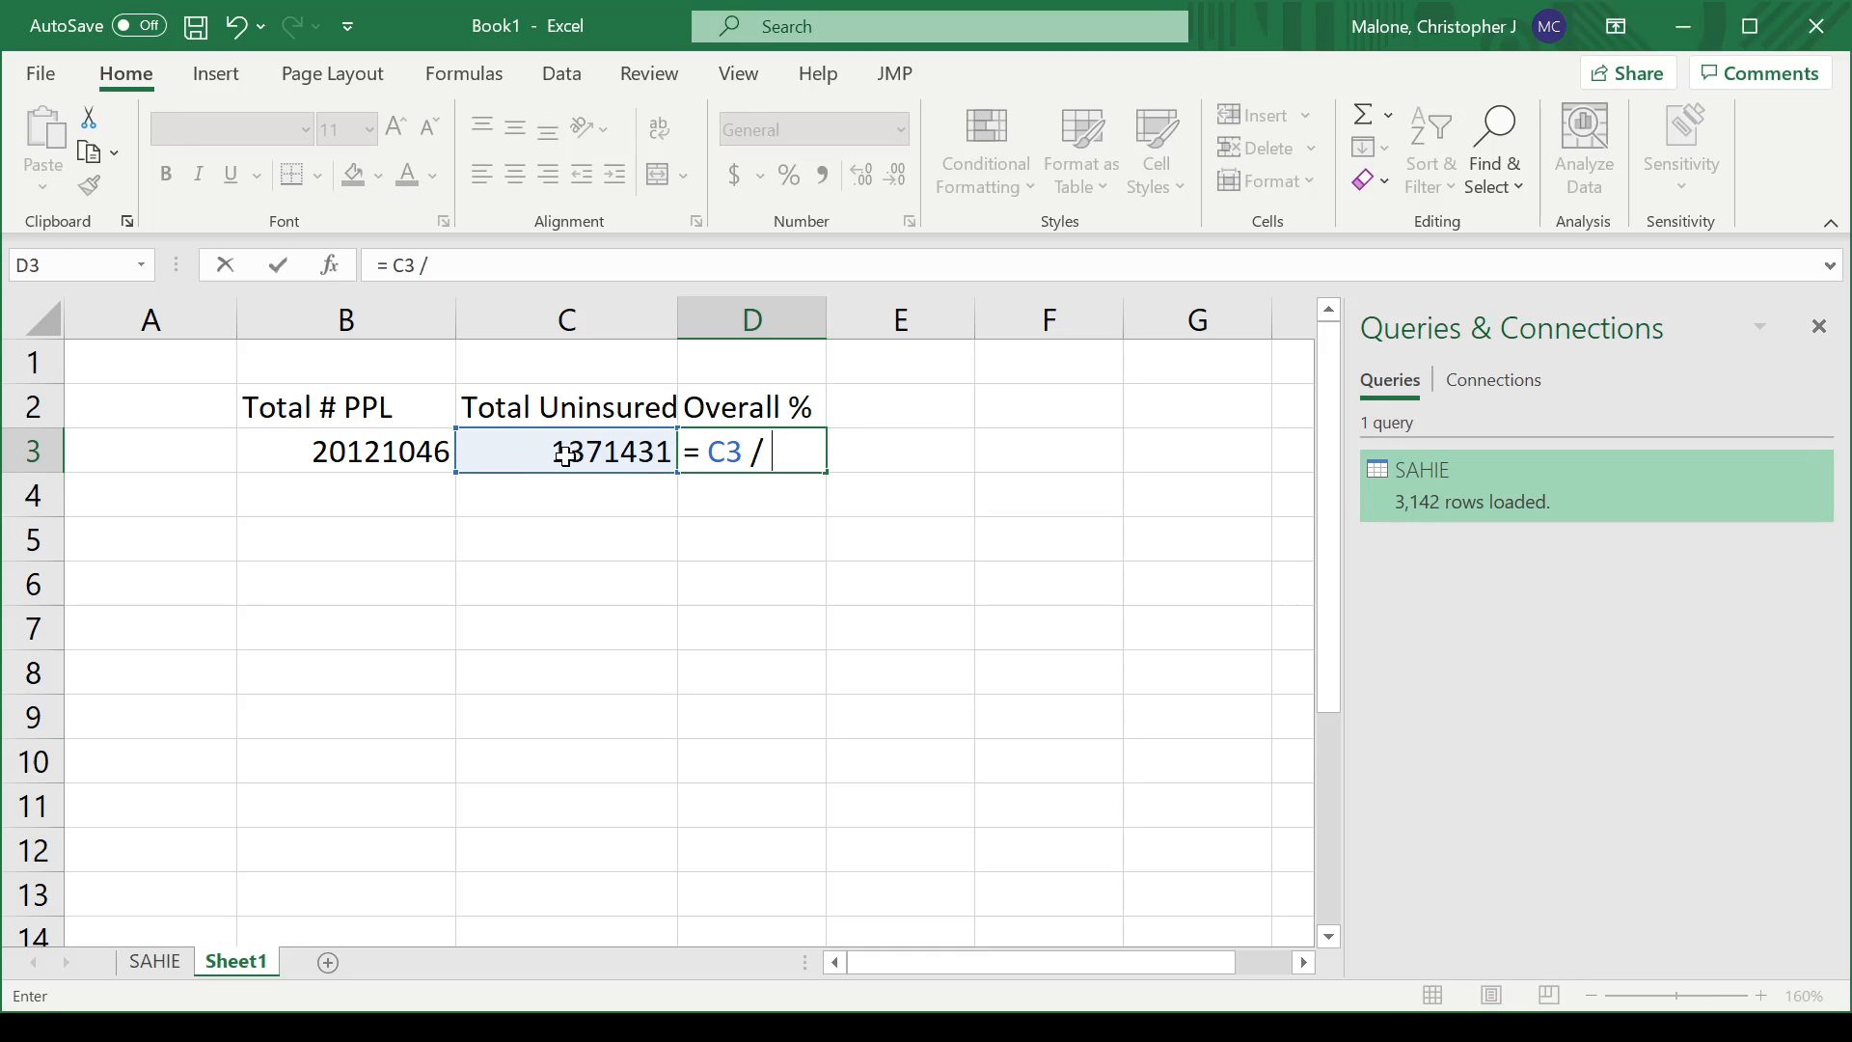
left_click(436, 455)
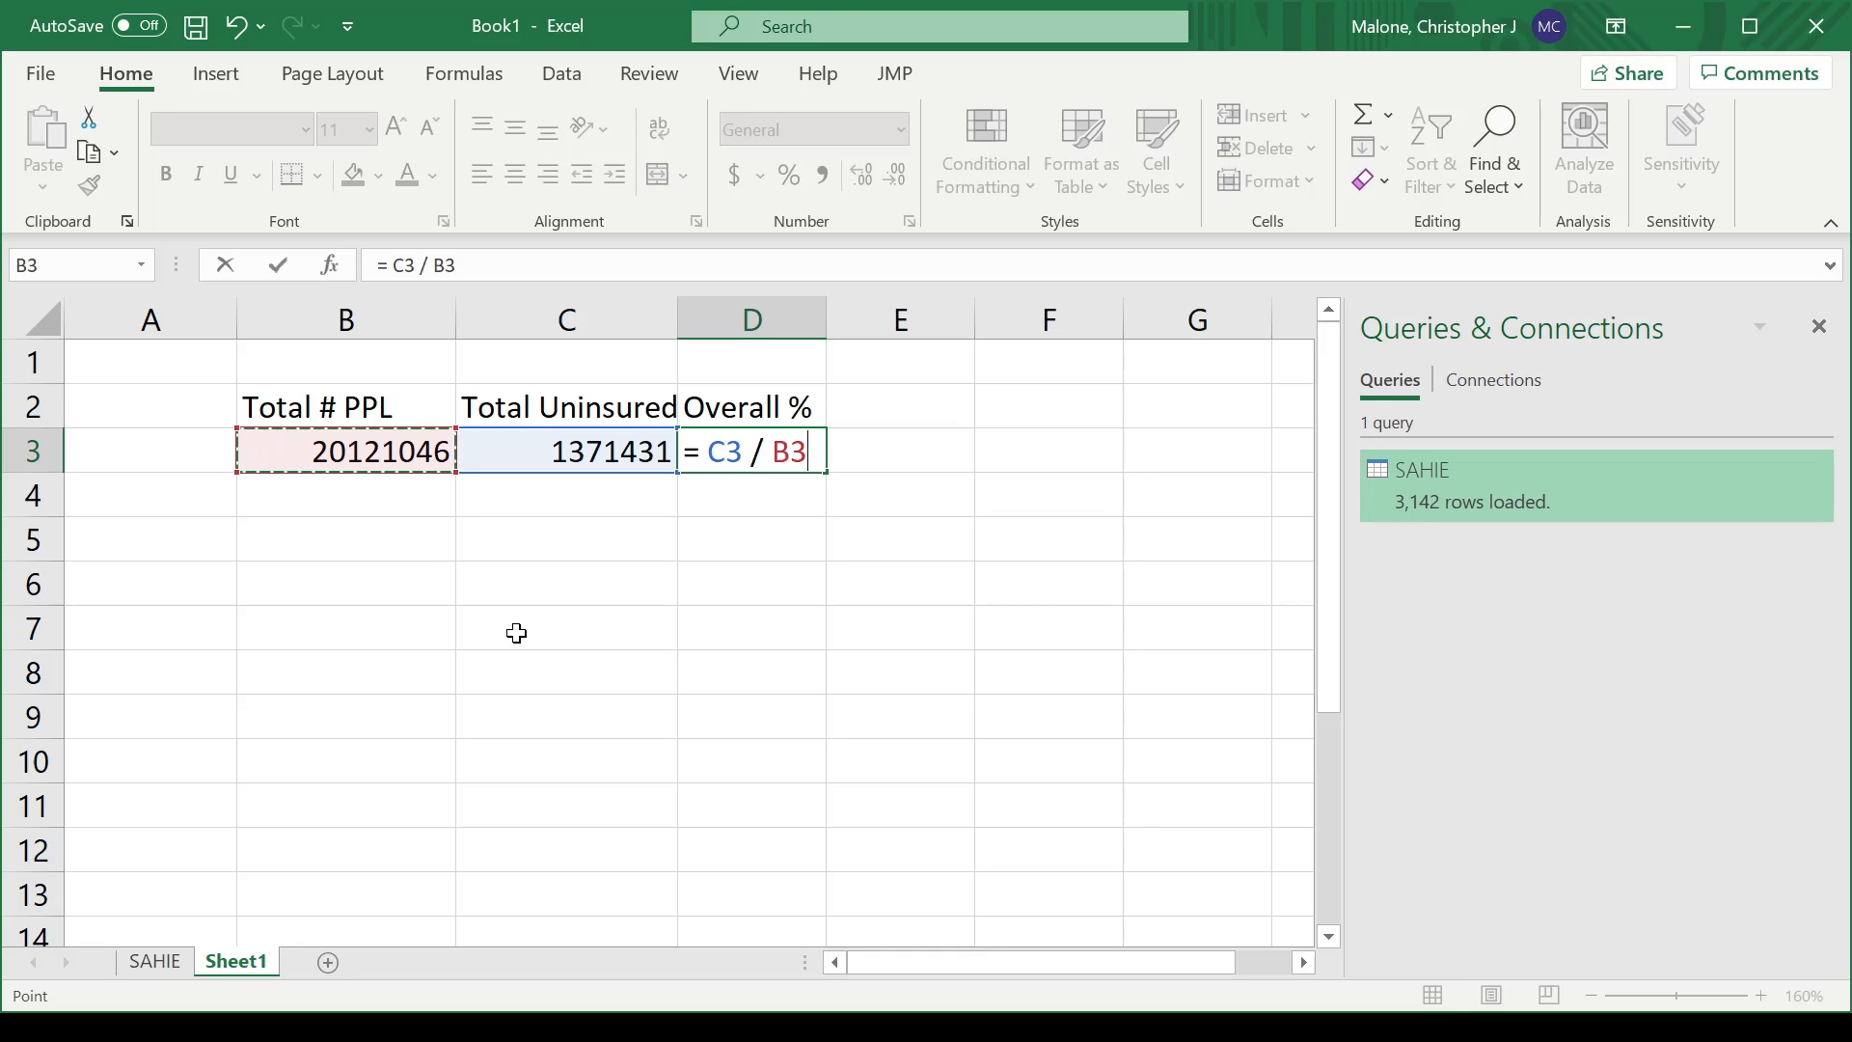
key("Return")
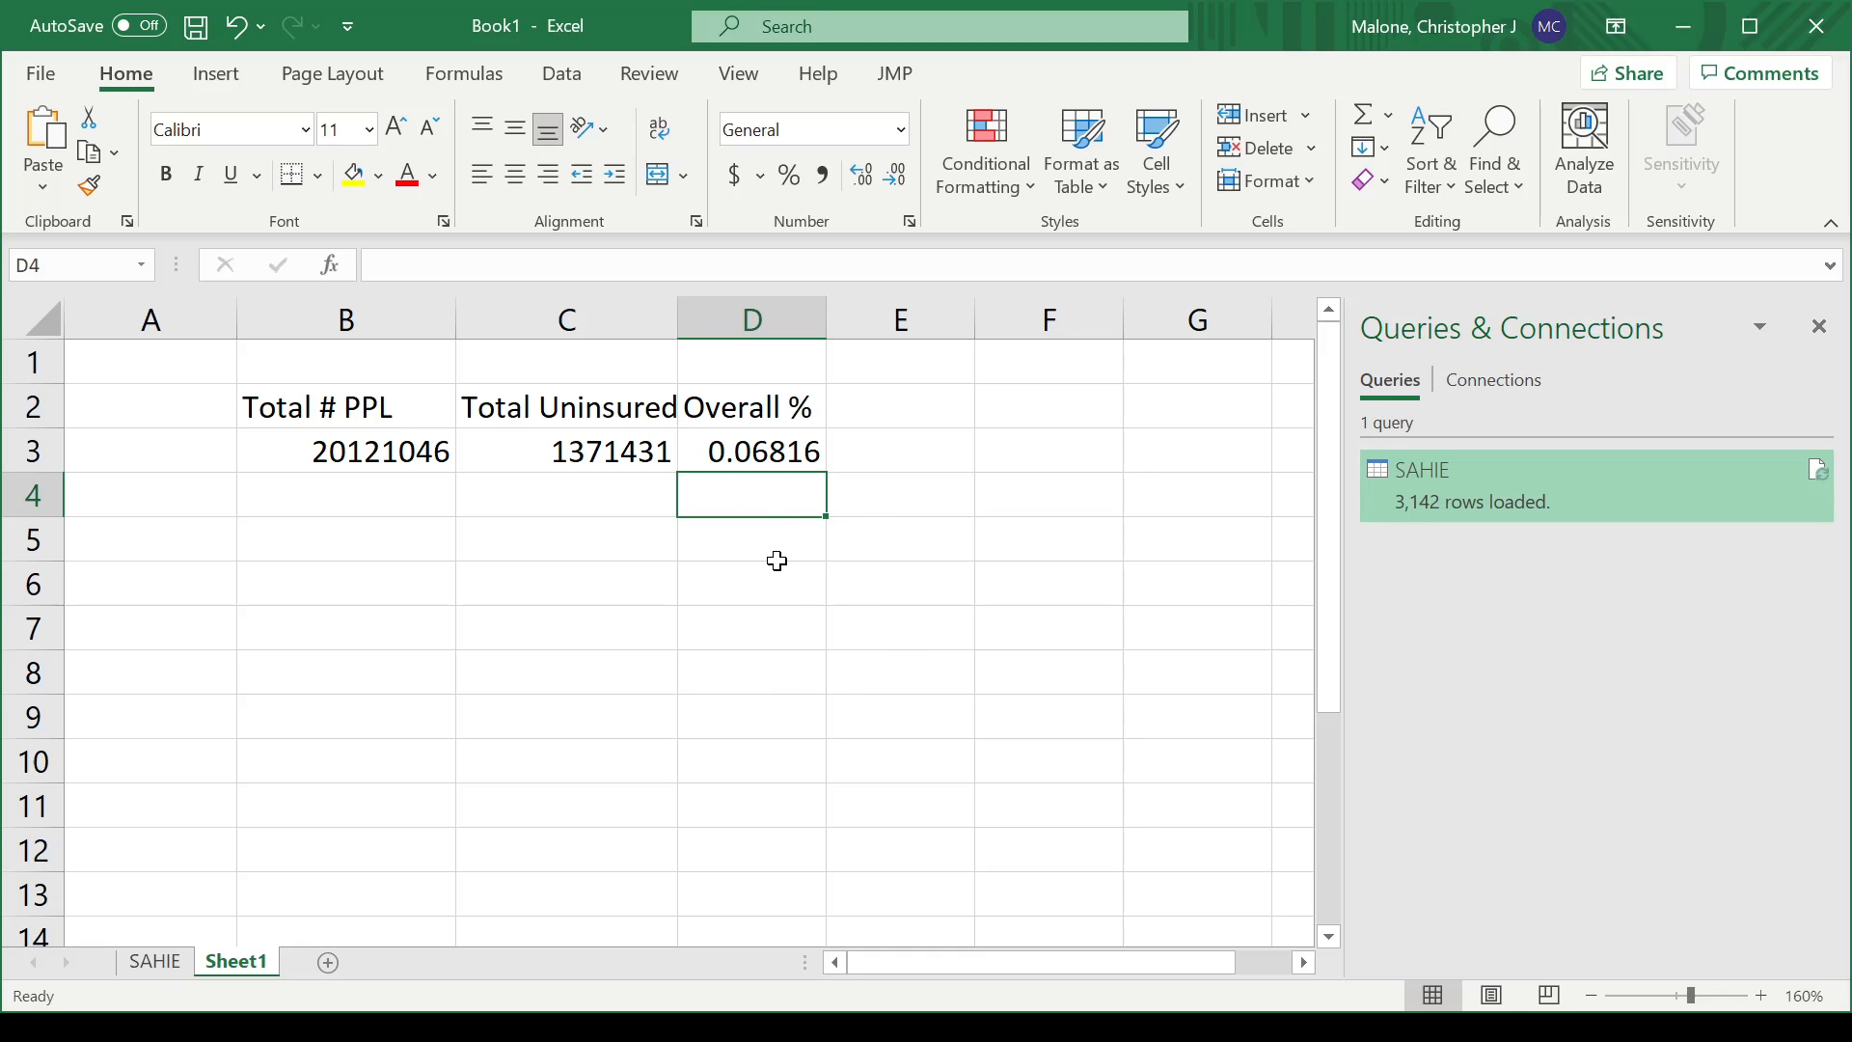
left_click(772, 556)
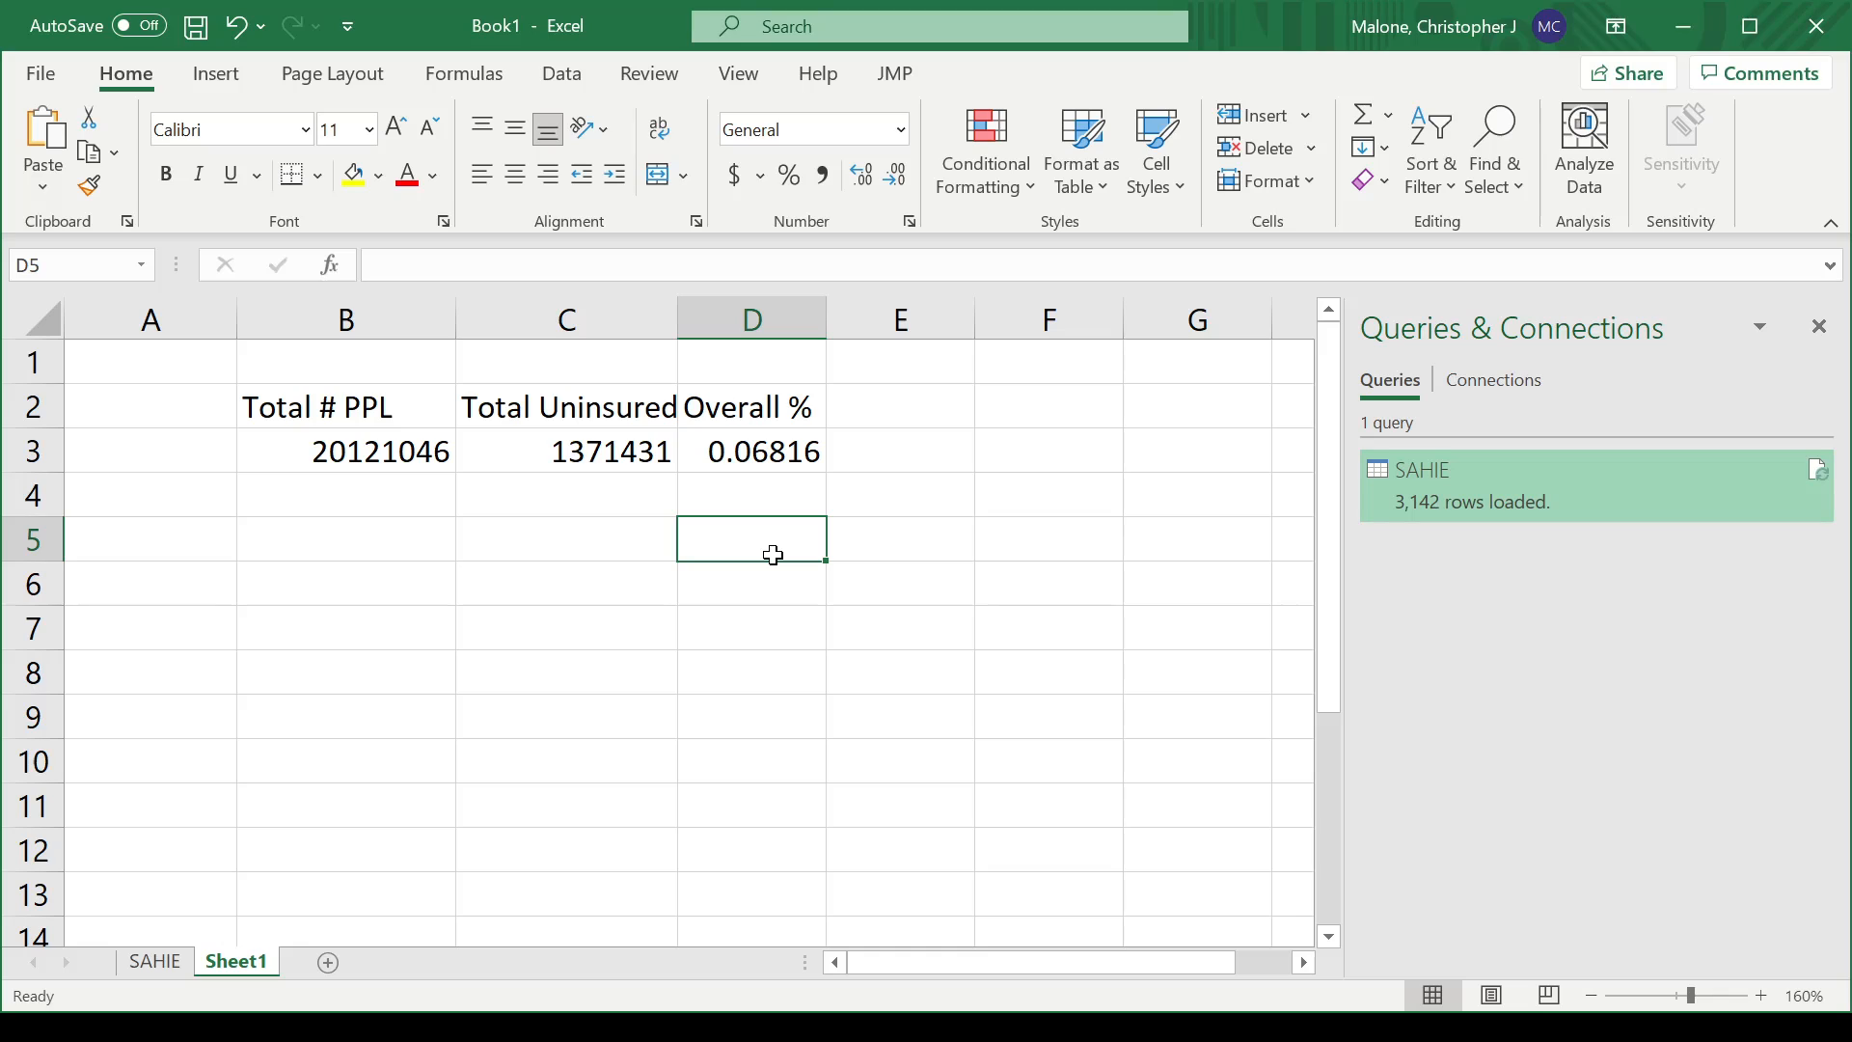